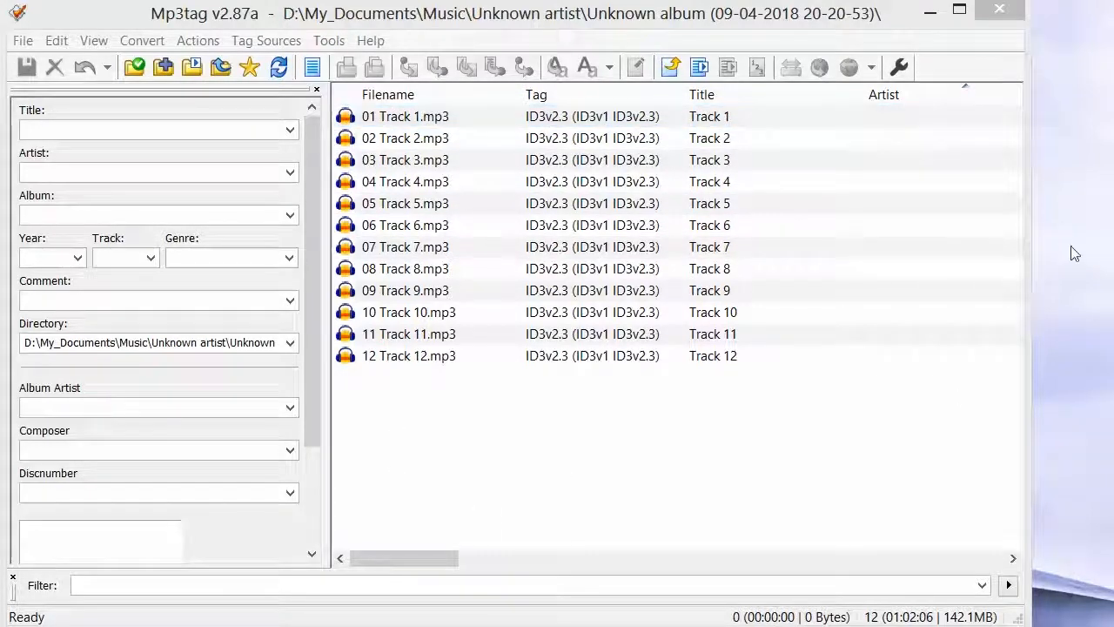
pyautogui.moveTo(431, 570); pyautogui.dragTo(622, 557)
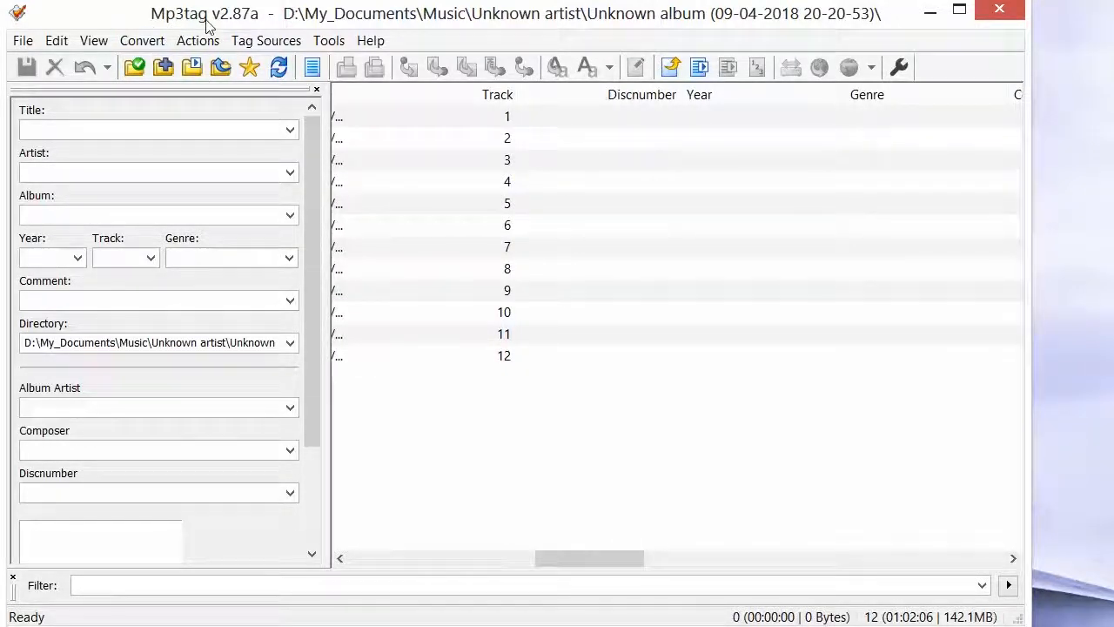
pyautogui.moveTo(592, 562); pyautogui.dragTo(394, 541)
pyautogui.moveTo(937, 348); pyautogui.dragTo(964, 110)
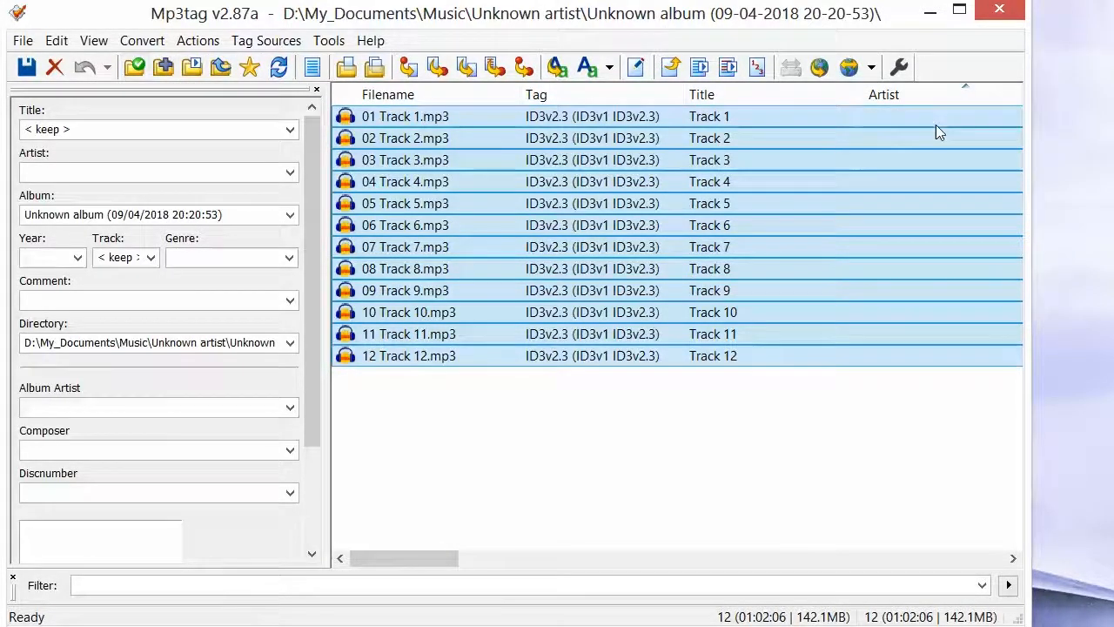
pyautogui.click(758, 468)
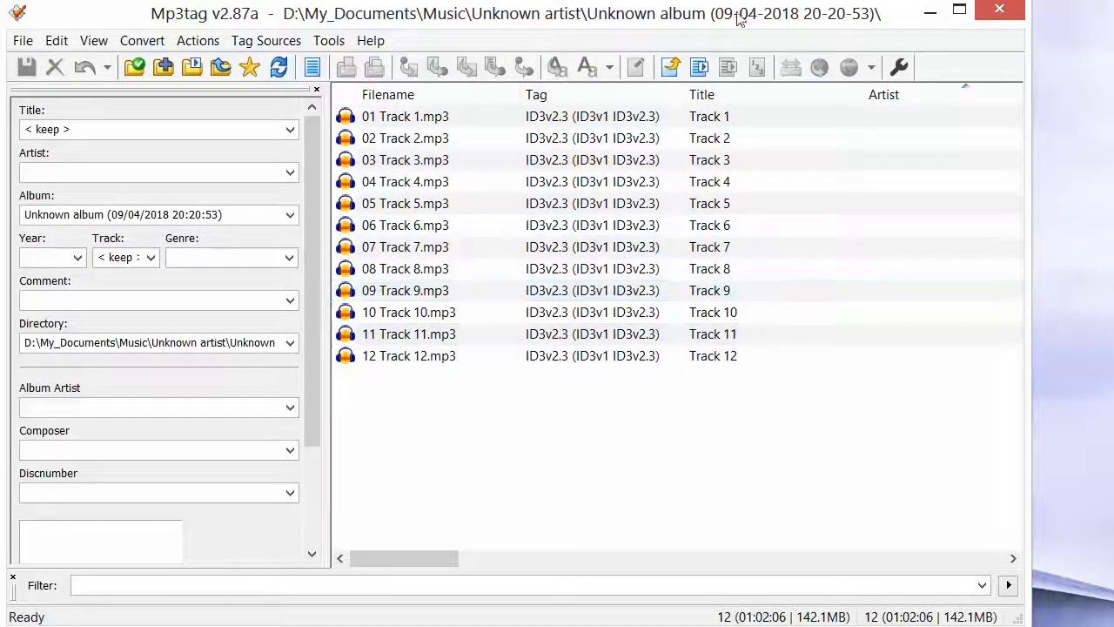
# Switch to File Explorer and check the album folders inside Unknown artist in the Music library, then close the window
pyautogui.click(138, 68)
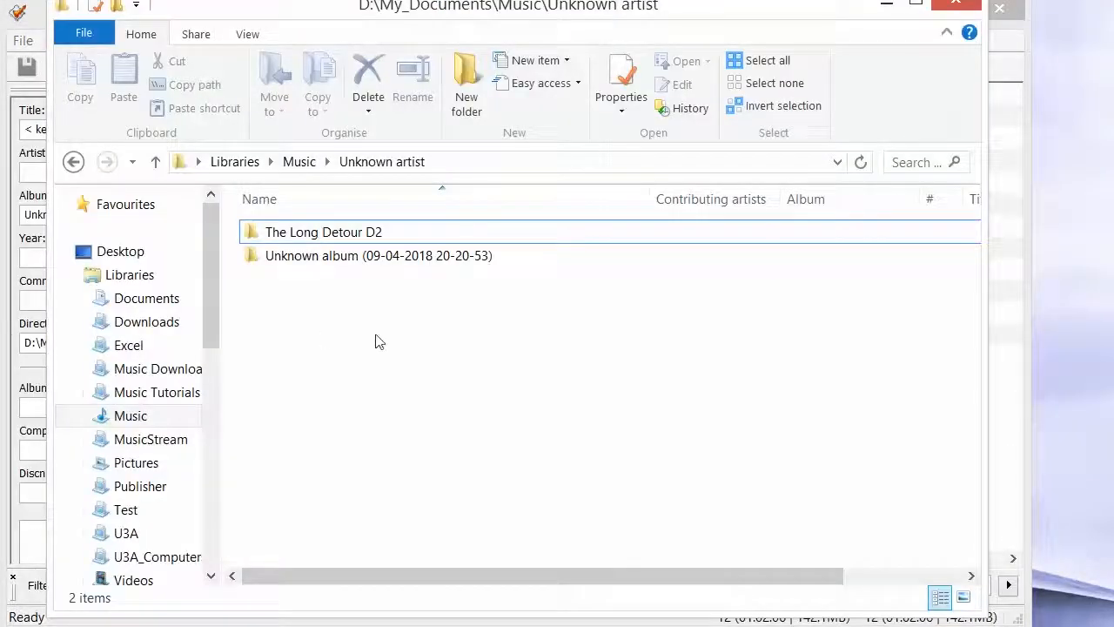
pyautogui.click(305, 163)
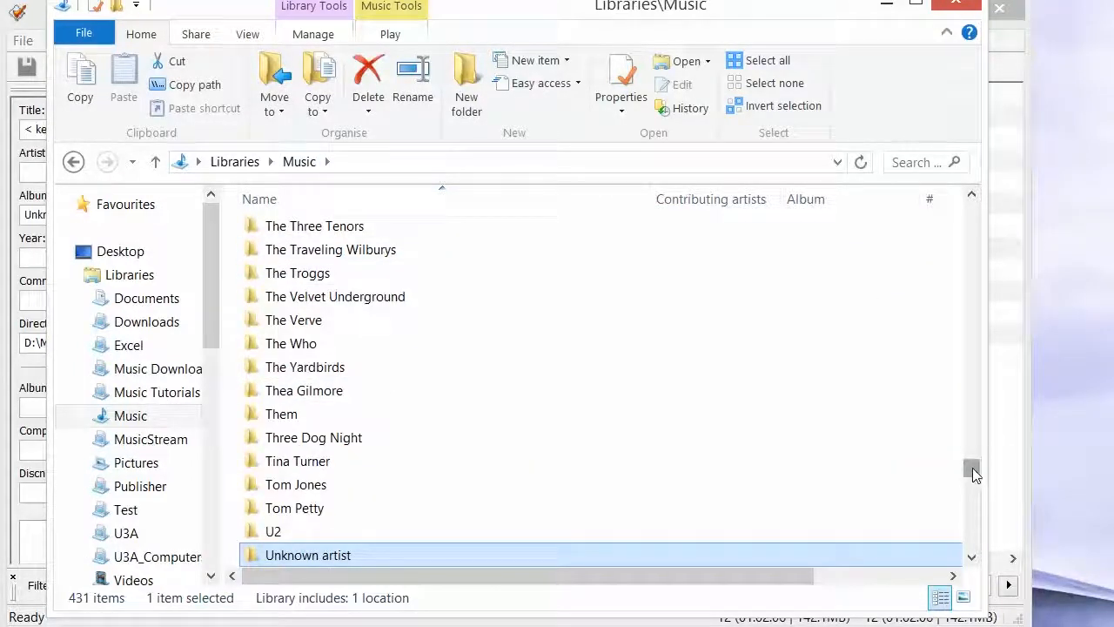
pyautogui.scroll(-1, 972, 472)
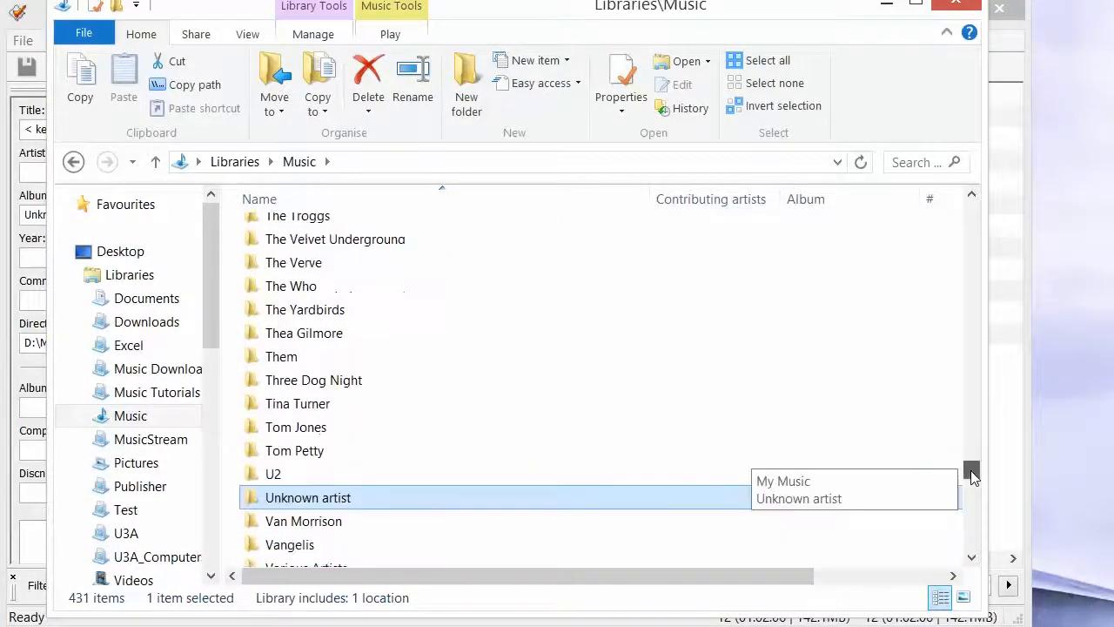
pyautogui.doubleClick(345, 505)
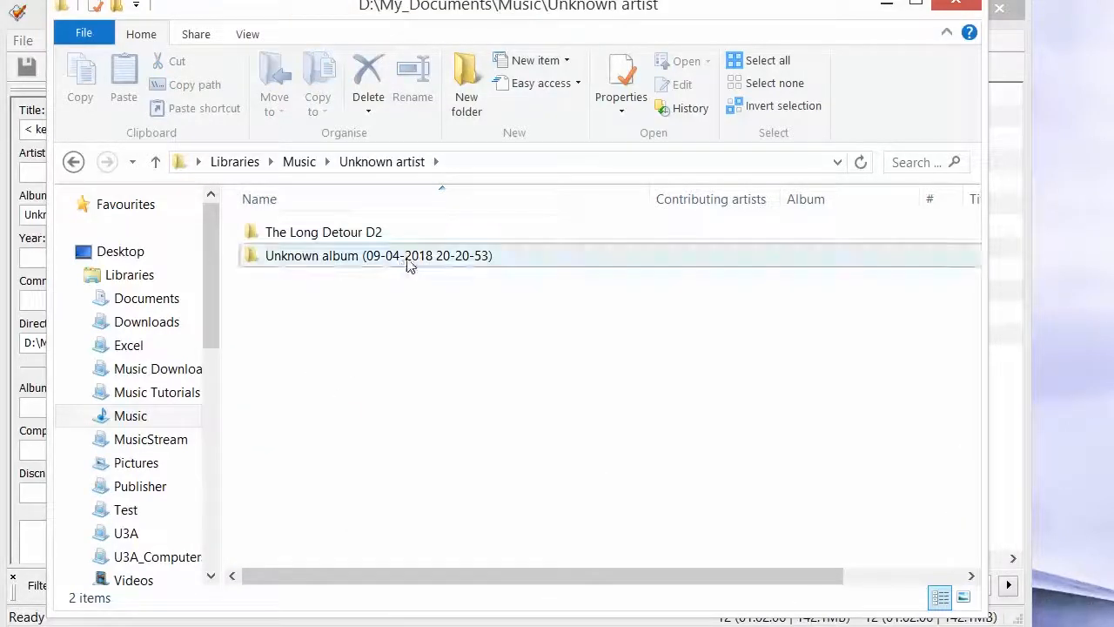
pyautogui.moveTo(408, 264)
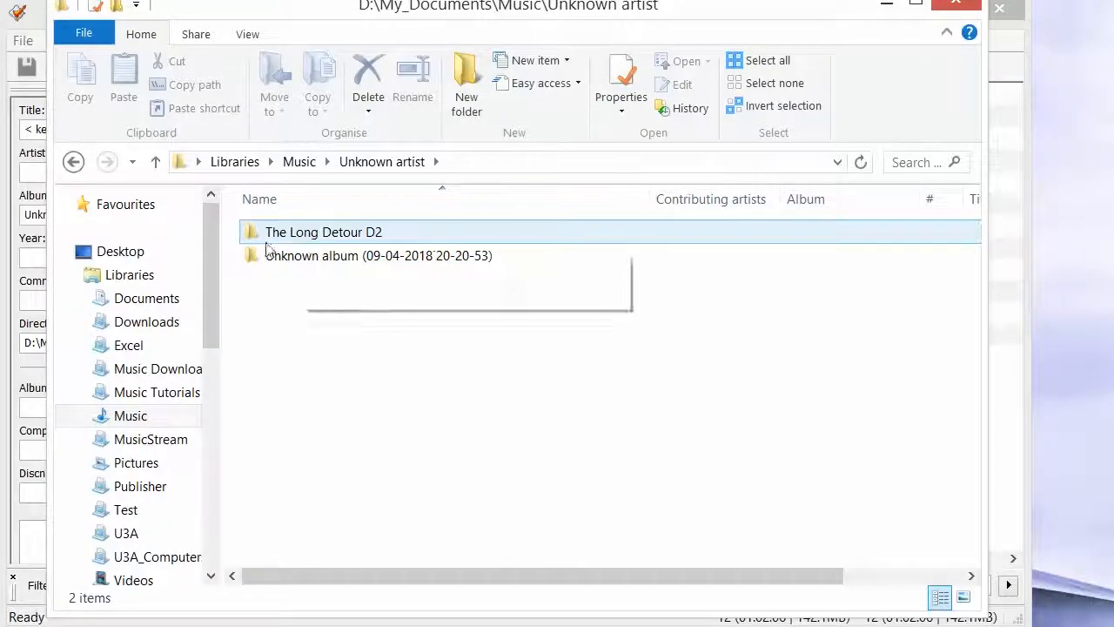
pyautogui.moveTo(366, 235)
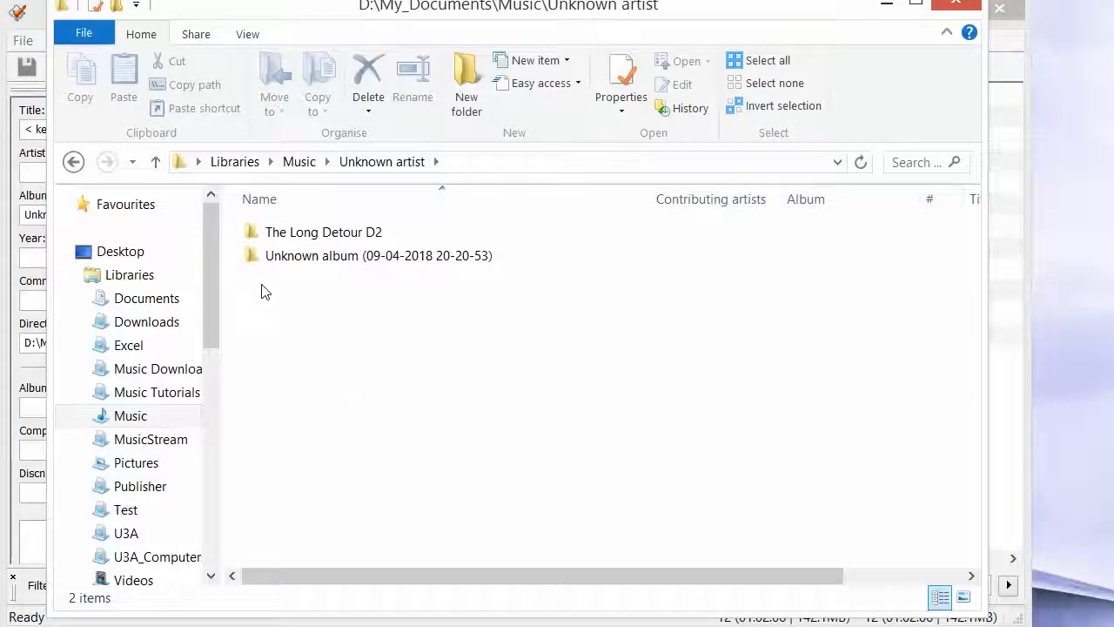
pyautogui.click(329, 261)
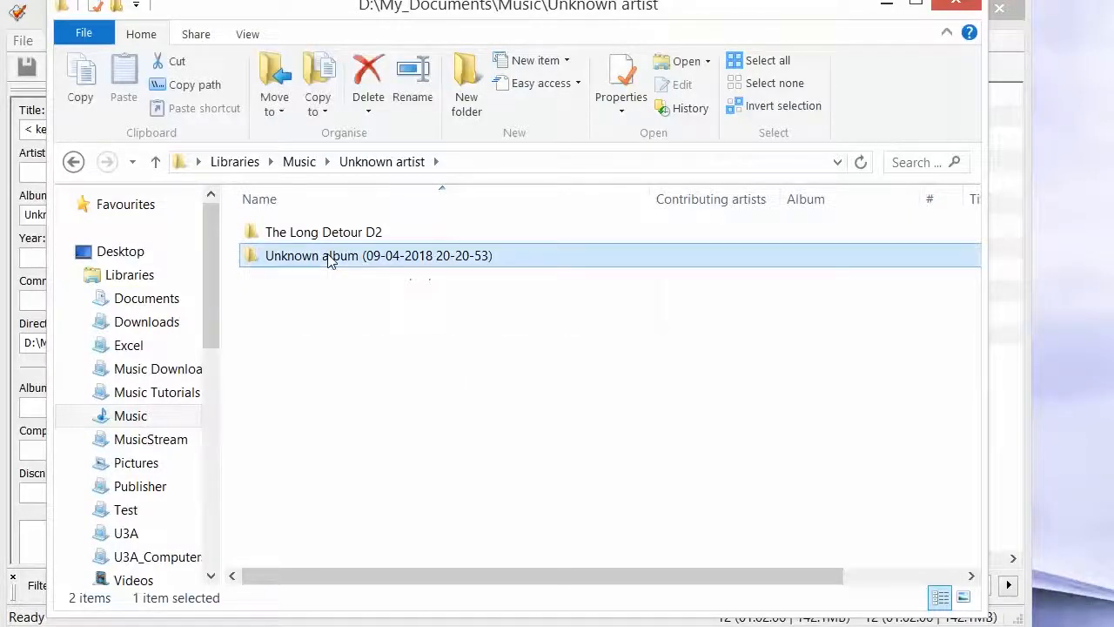
pyautogui.click(335, 261)
pyautogui.click(957, 9)
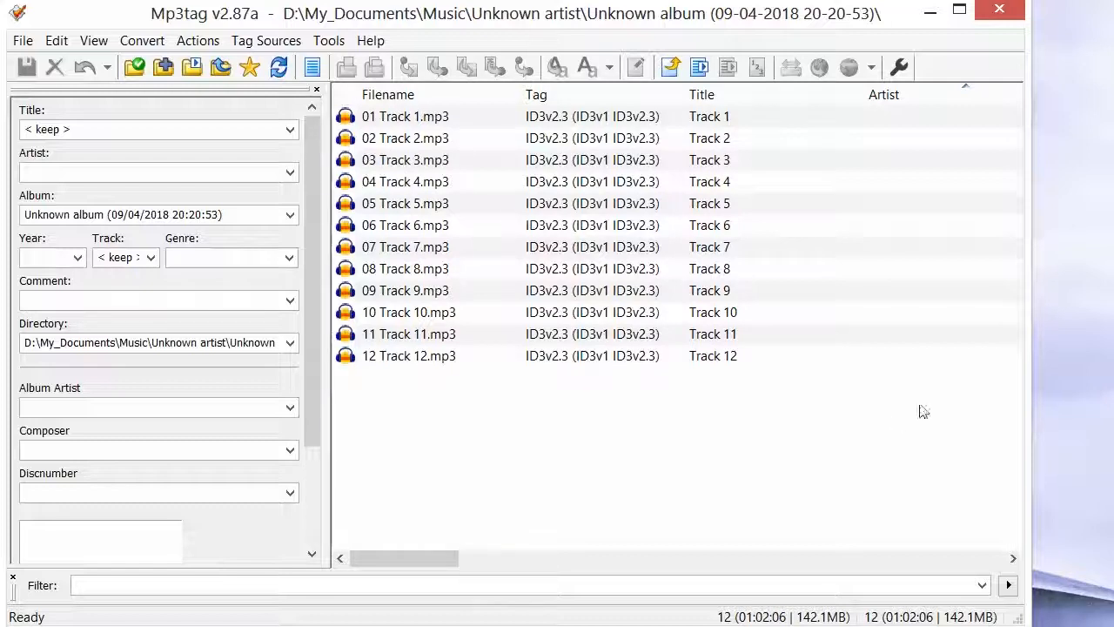
# Select all twelve tracks and use a Tag - Tag conversion to set their ARTIST field to Paul Carrack
pyautogui.moveTo(919, 404); pyautogui.dragTo(897, 111)
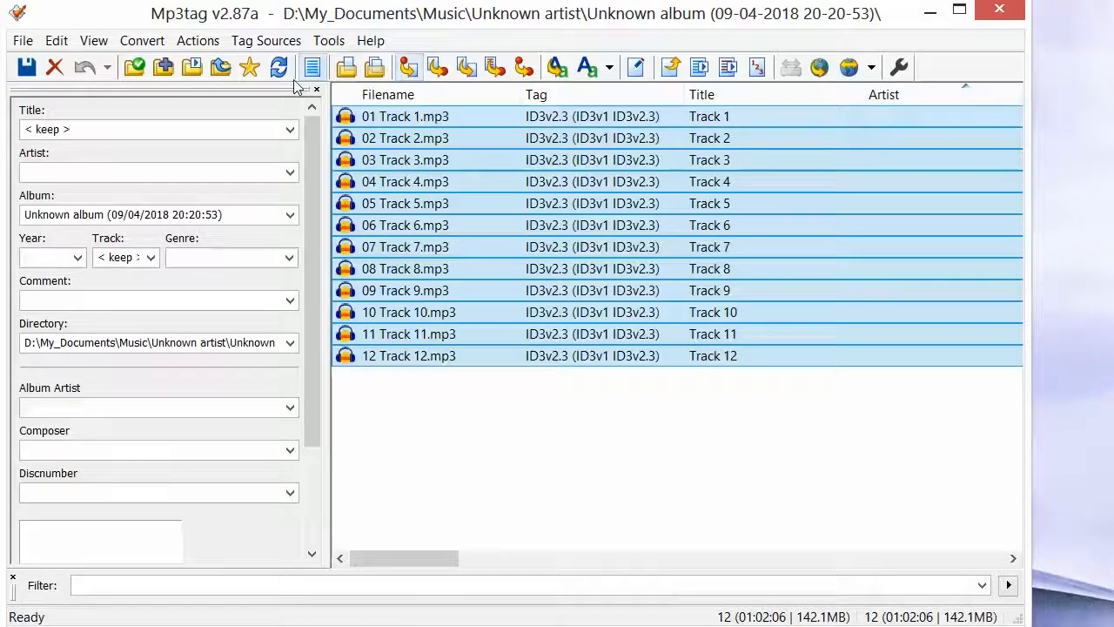
pyautogui.click(139, 44)
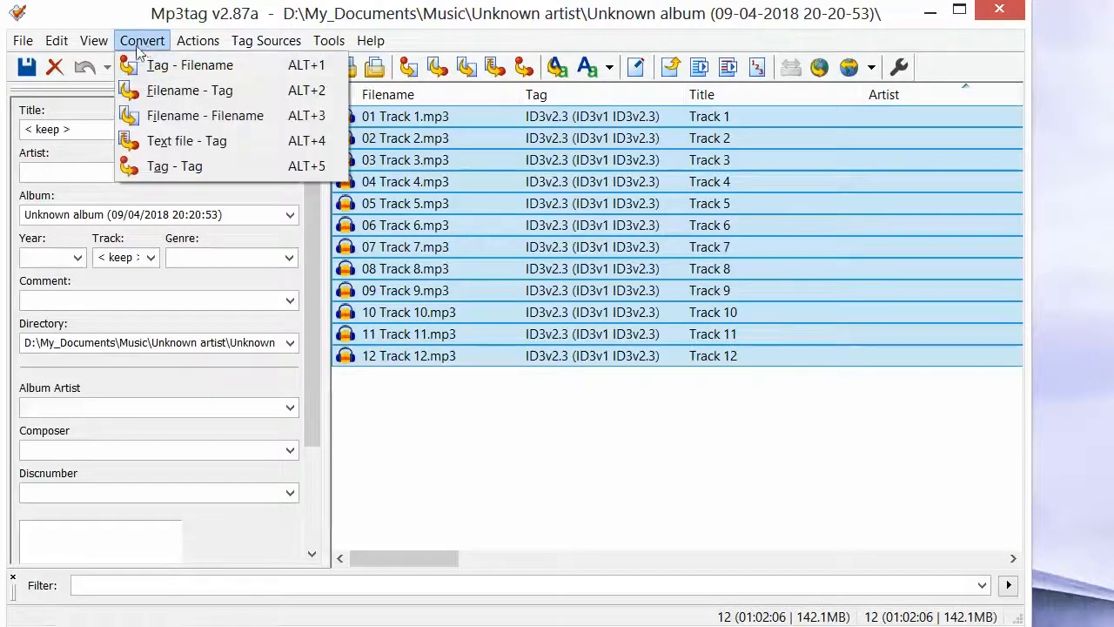
pyautogui.click(157, 169)
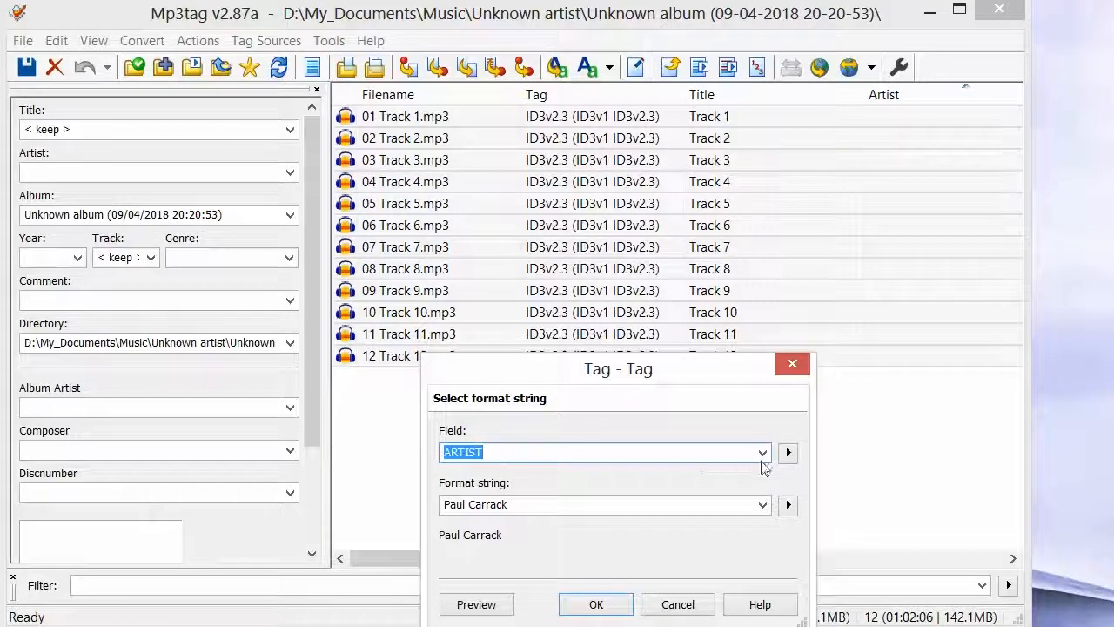
pyautogui.click(763, 453)
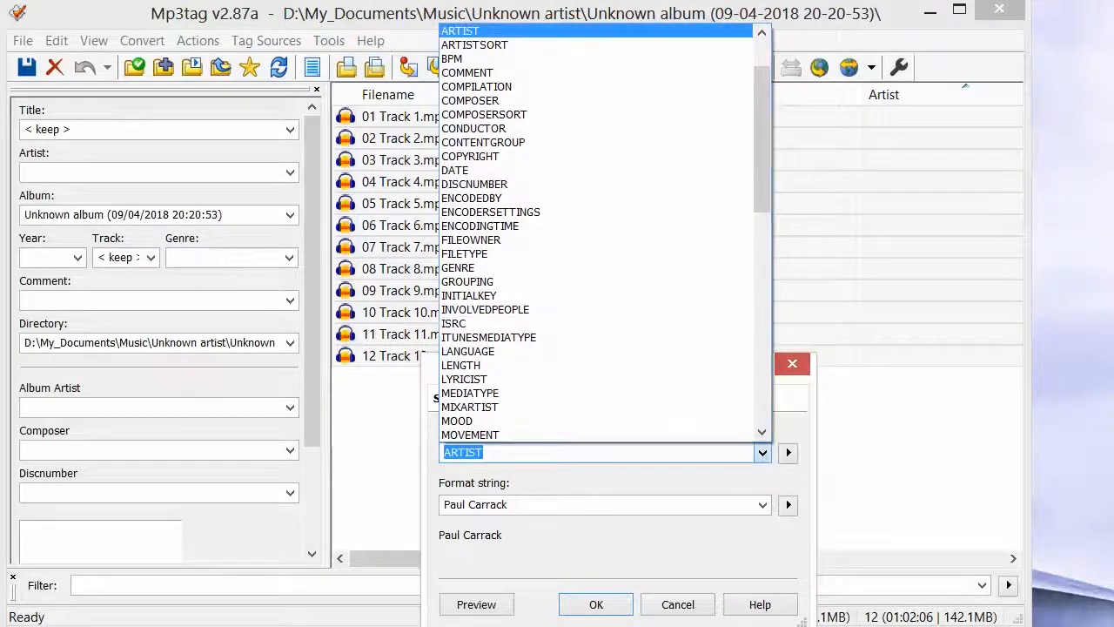
pyautogui.click(500, 33)
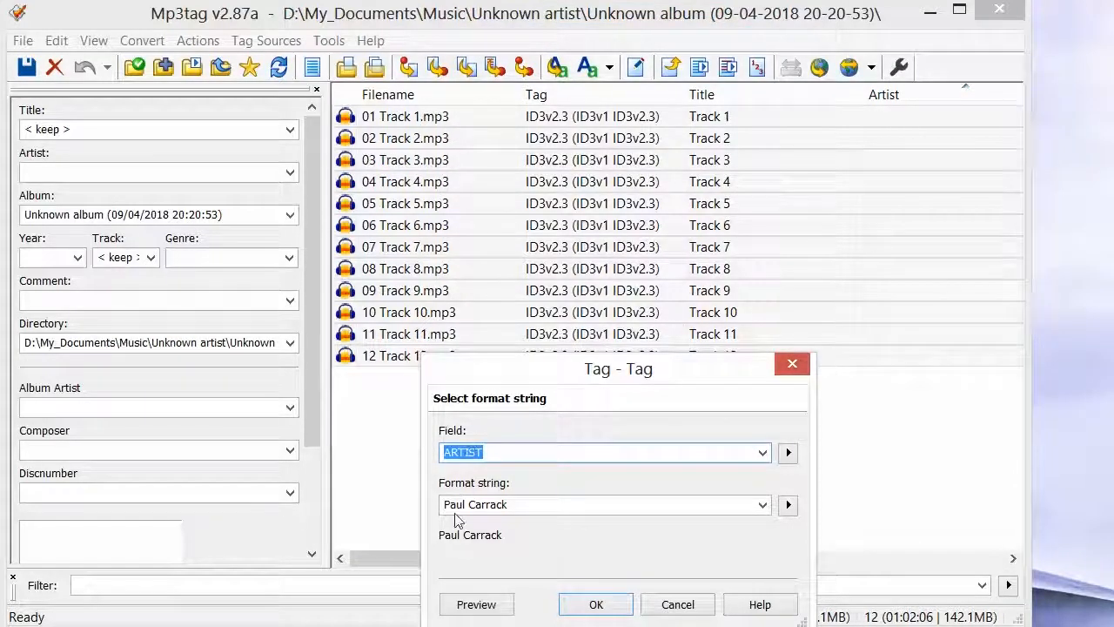
pyautogui.click(599, 604)
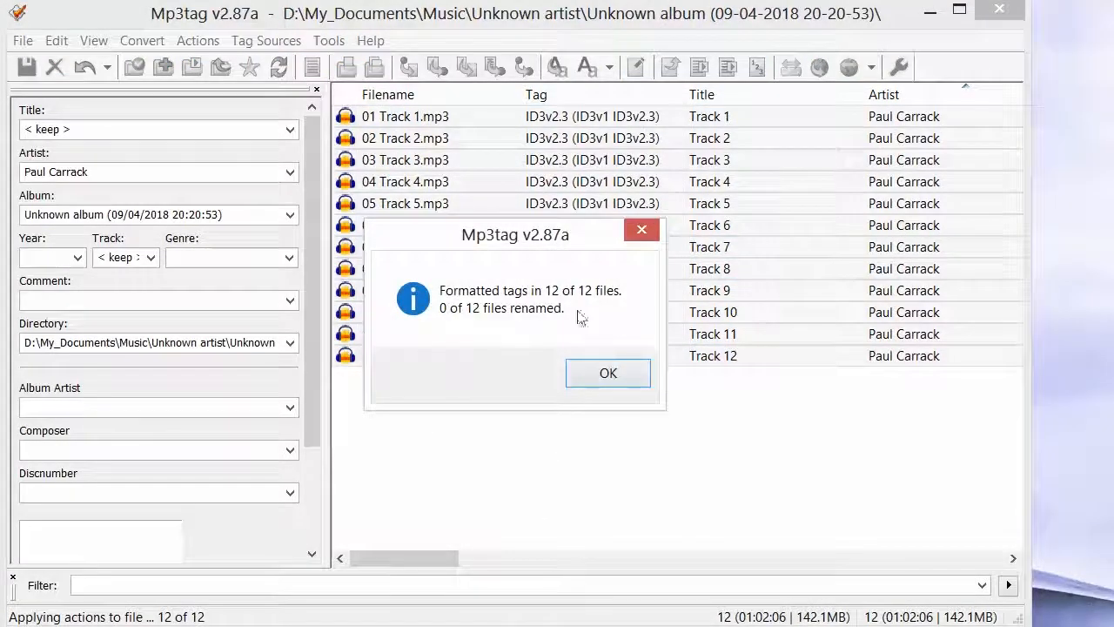
pyautogui.click(606, 375)
# Run a Tag - Tag conversion on the selected tracks that writes Paul Carrack to the ALBUM ARTIST field
pyautogui.moveTo(408, 557); pyautogui.dragTo(469, 559)
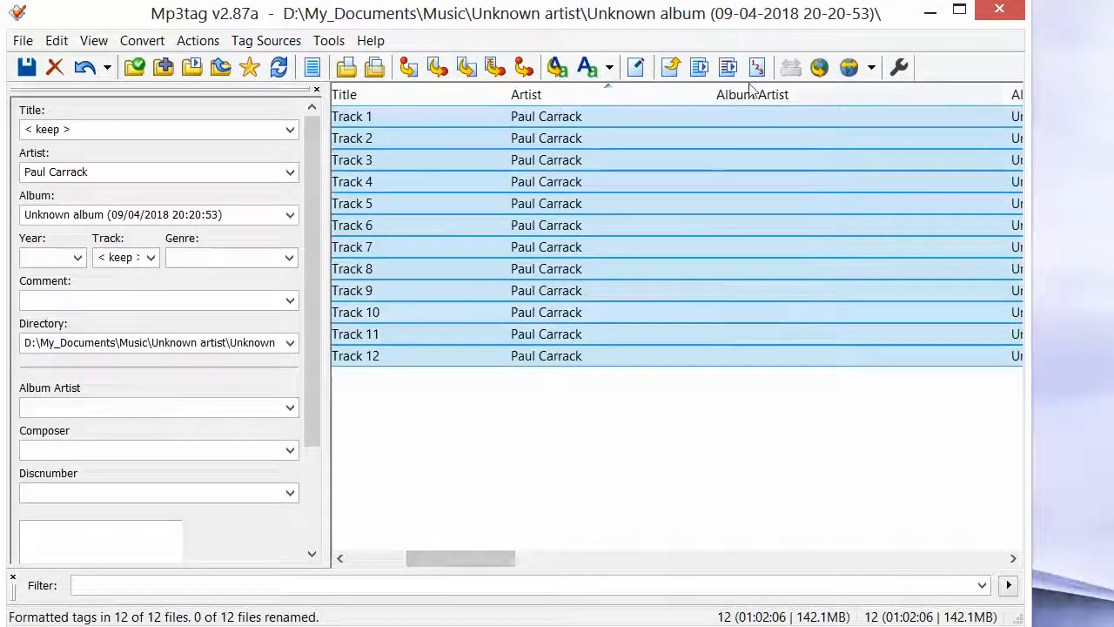
pyautogui.click(142, 40)
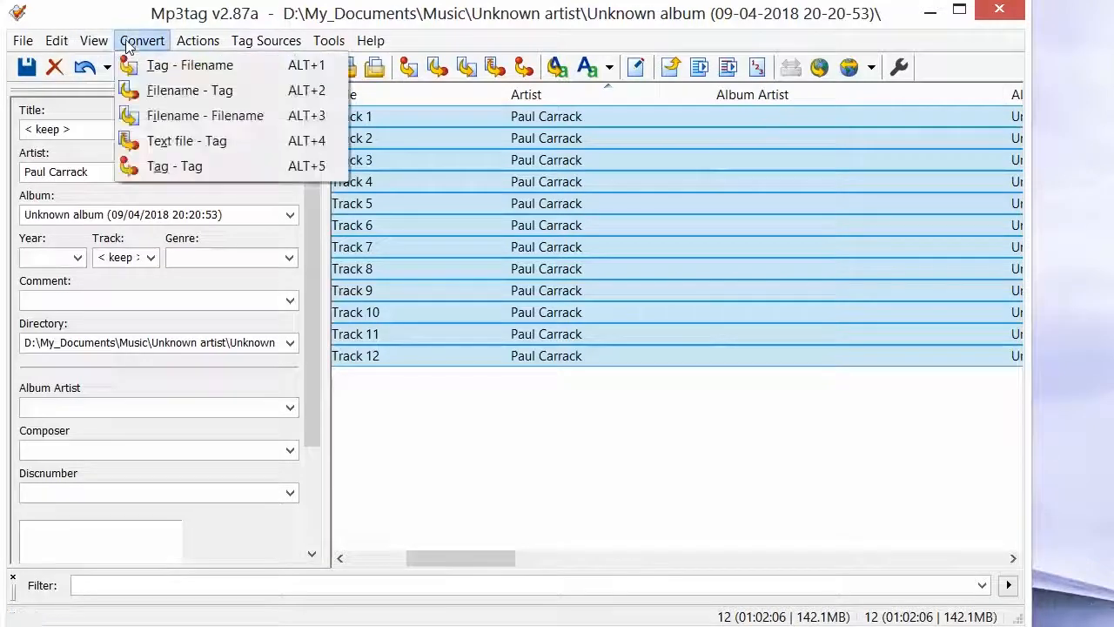
pyautogui.click(156, 167)
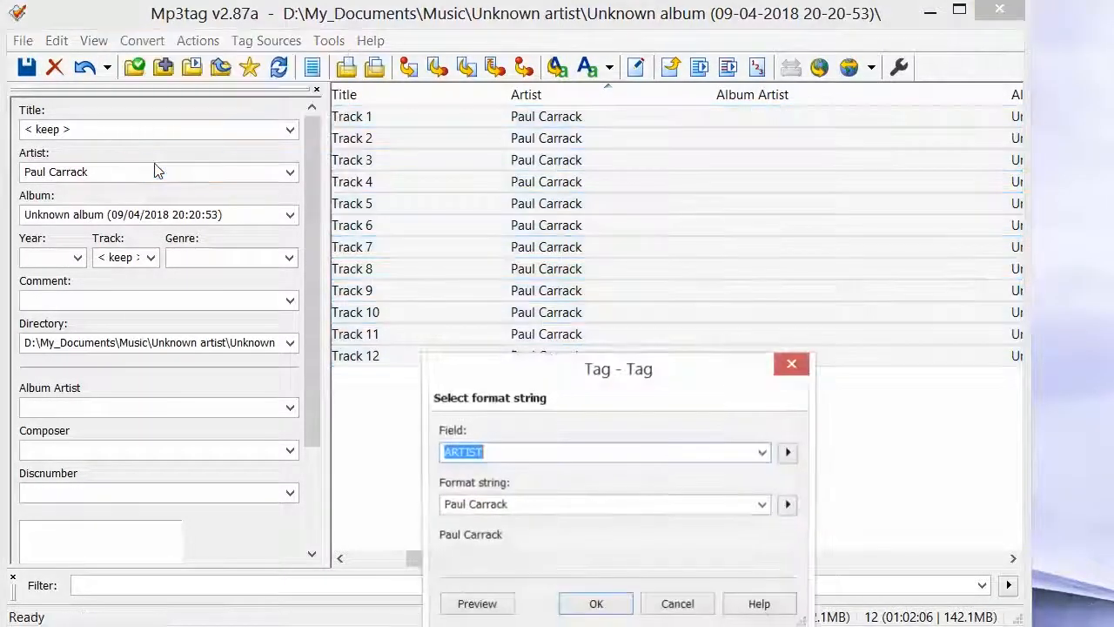
pyautogui.click(762, 453)
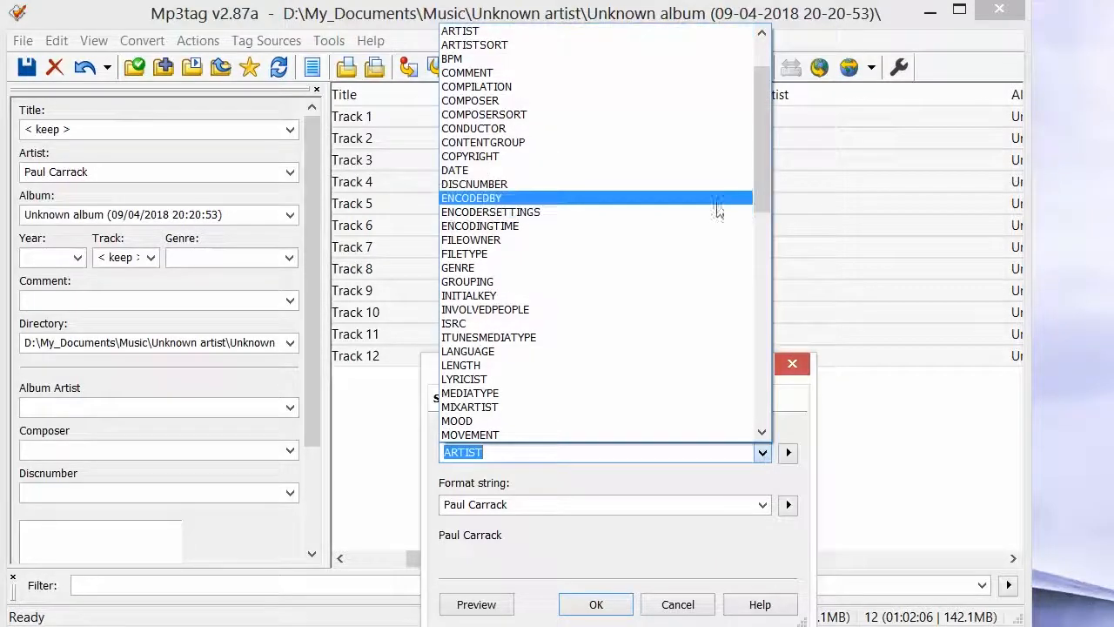
pyautogui.moveTo(765, 168); pyautogui.dragTo(765, 147)
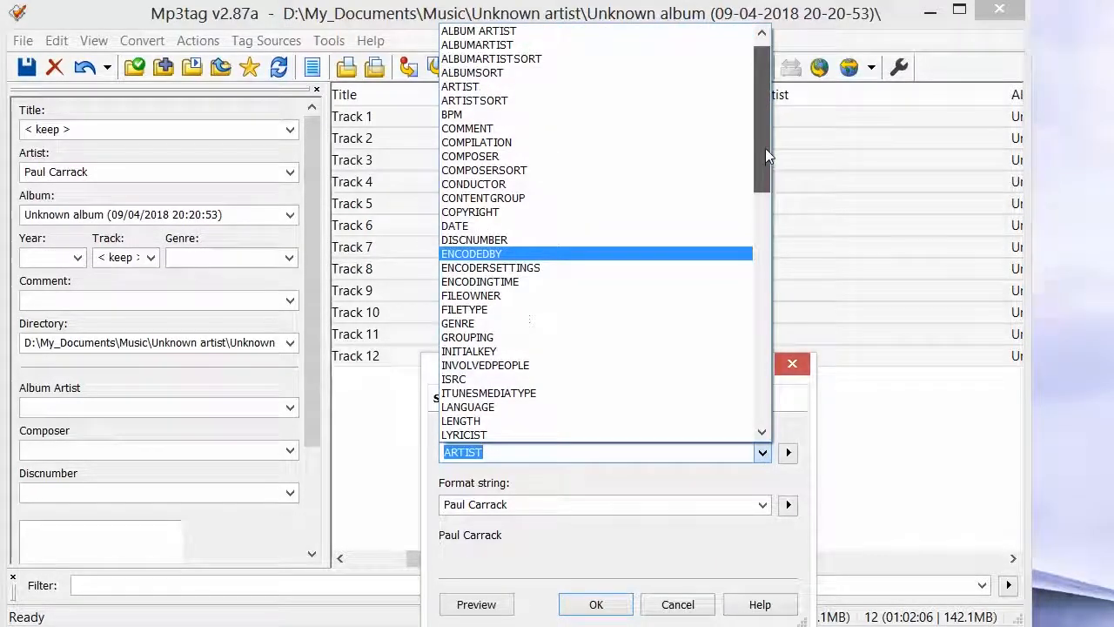
pyautogui.click(536, 31)
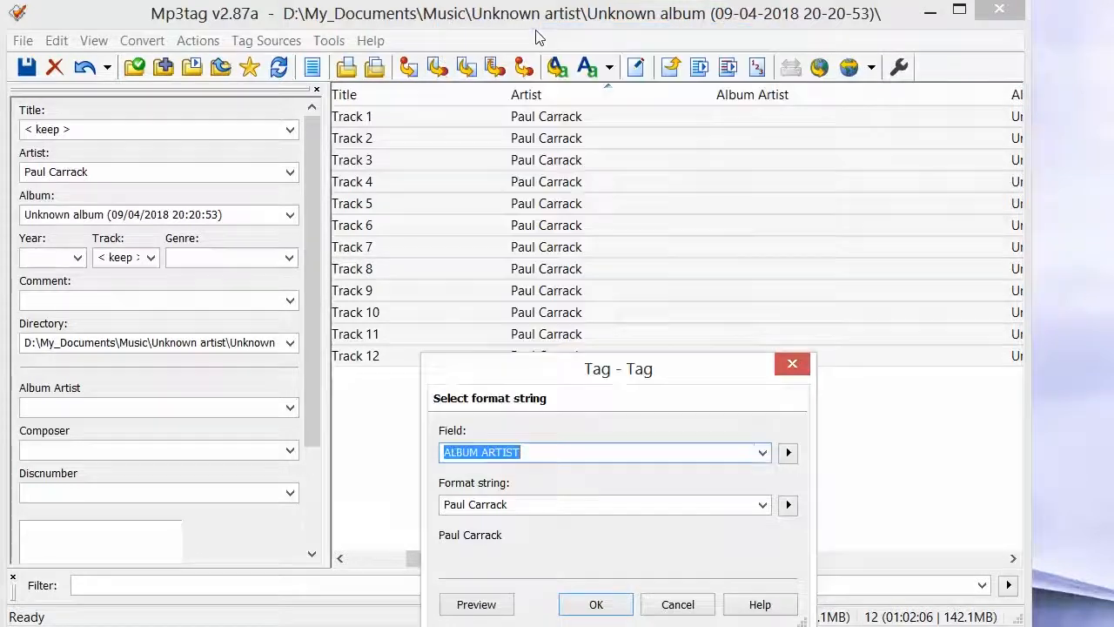
pyautogui.click(607, 613)
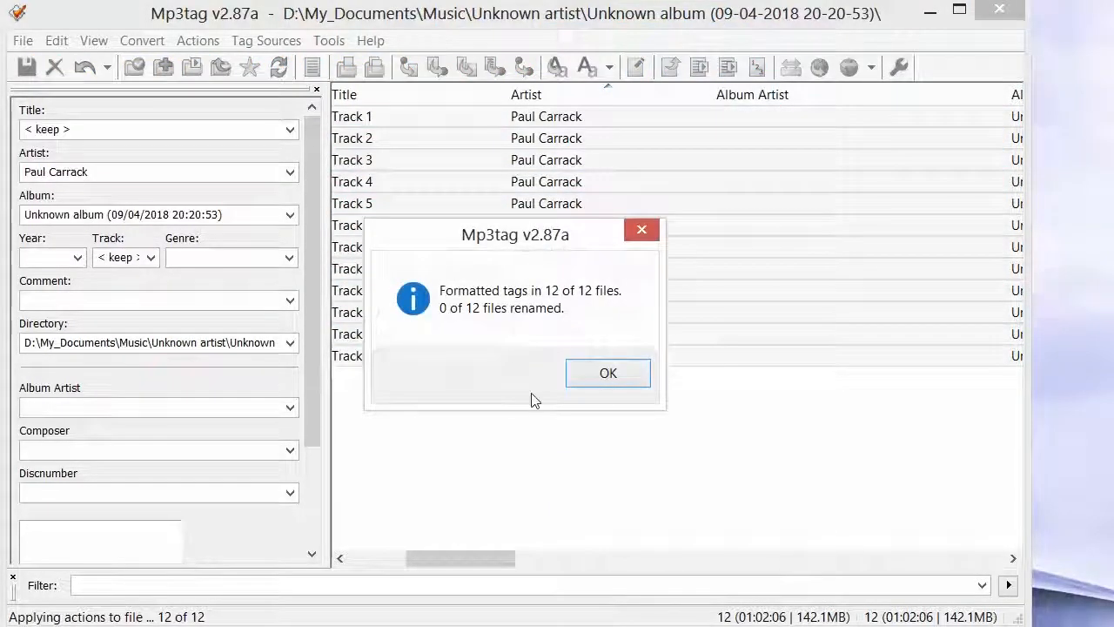
pyautogui.click(629, 381)
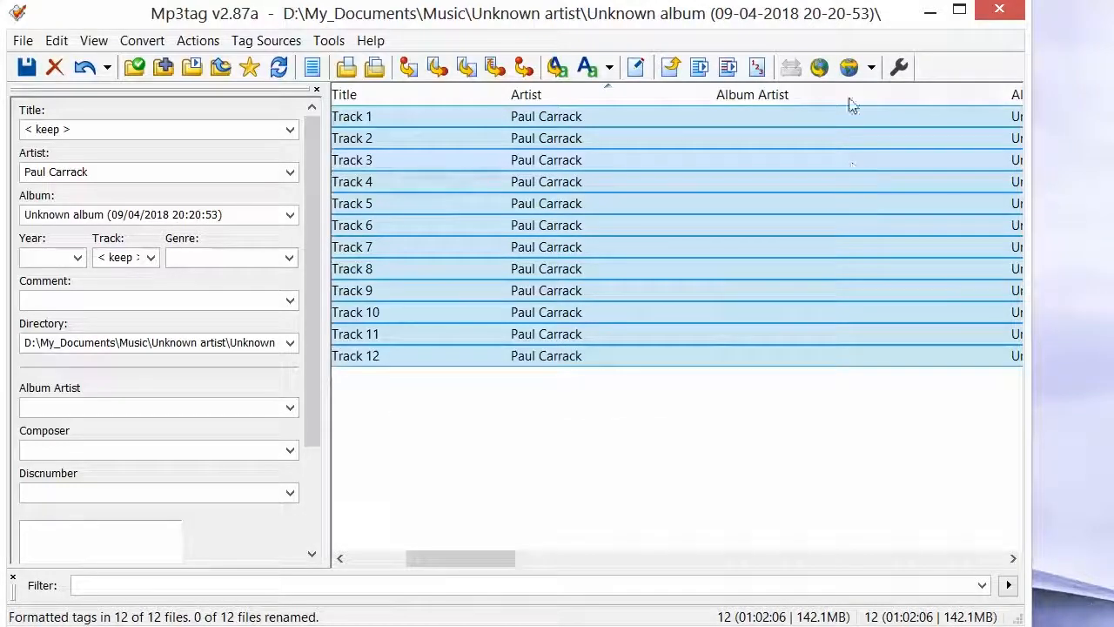
# Run a Tag - Tag conversion on the selected tracks that writes Paul Carrack to the ALBUMARTIST field
pyautogui.click(141, 45)
pyautogui.click(146, 166)
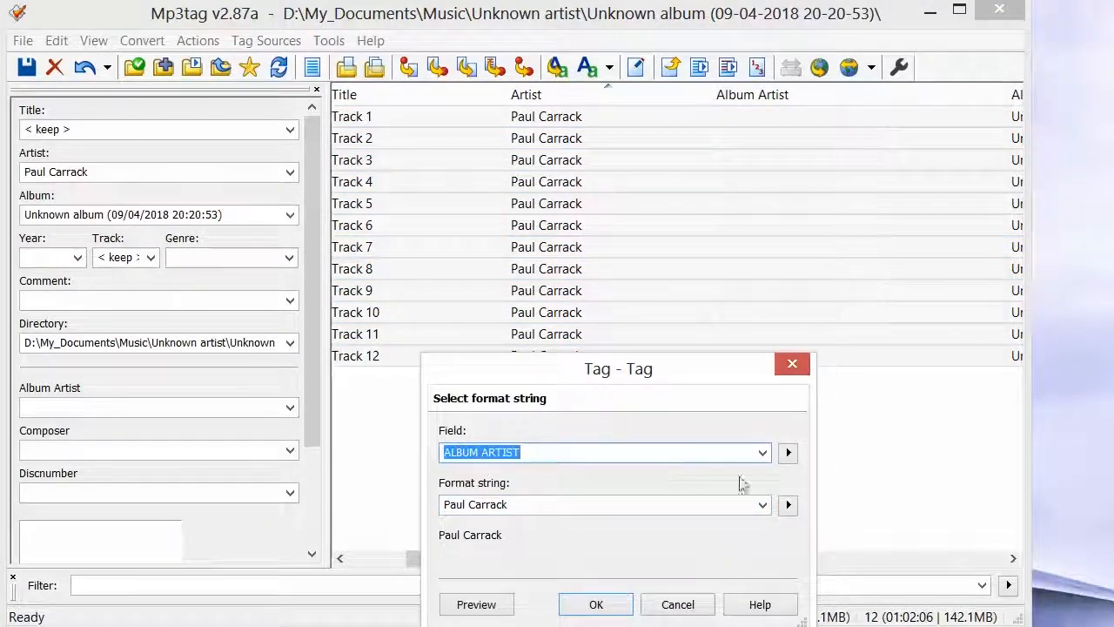
pyautogui.click(763, 452)
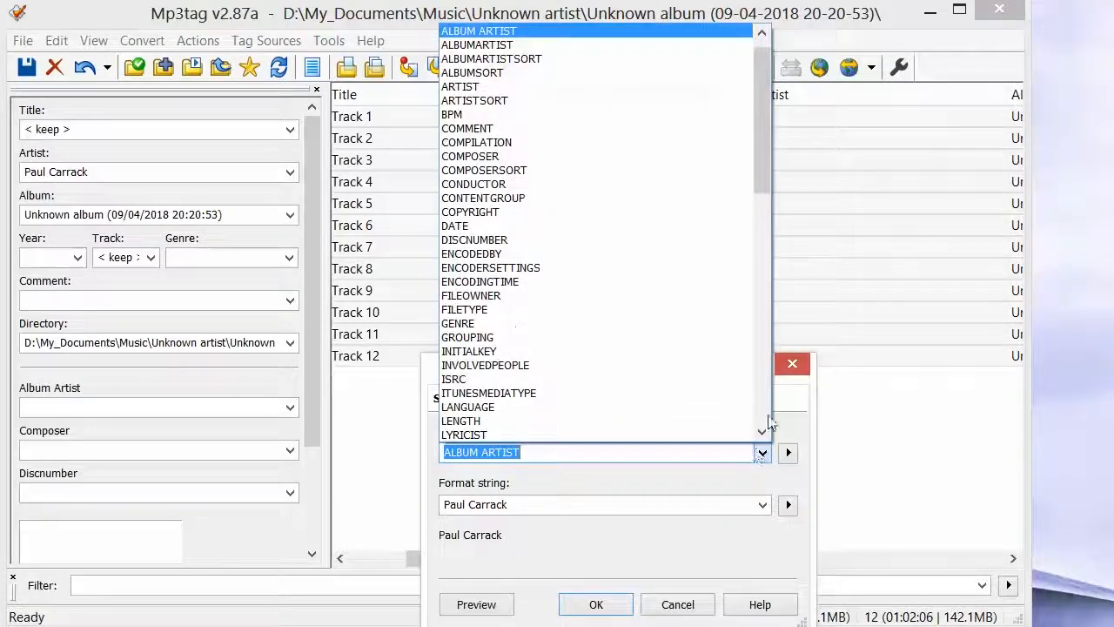
pyautogui.click(561, 45)
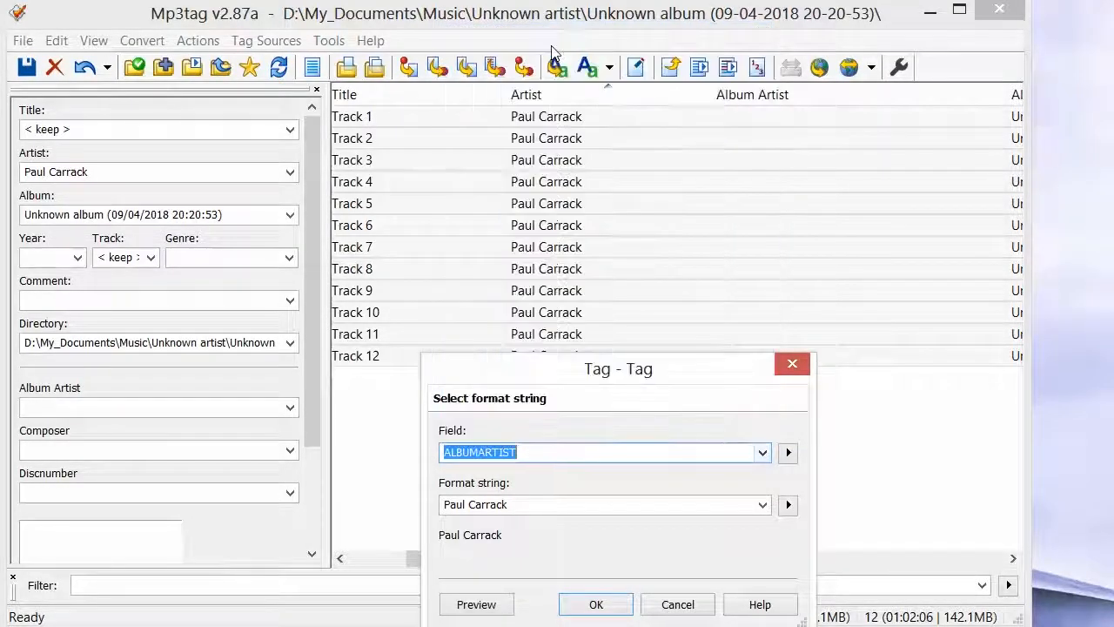
pyautogui.click(596, 605)
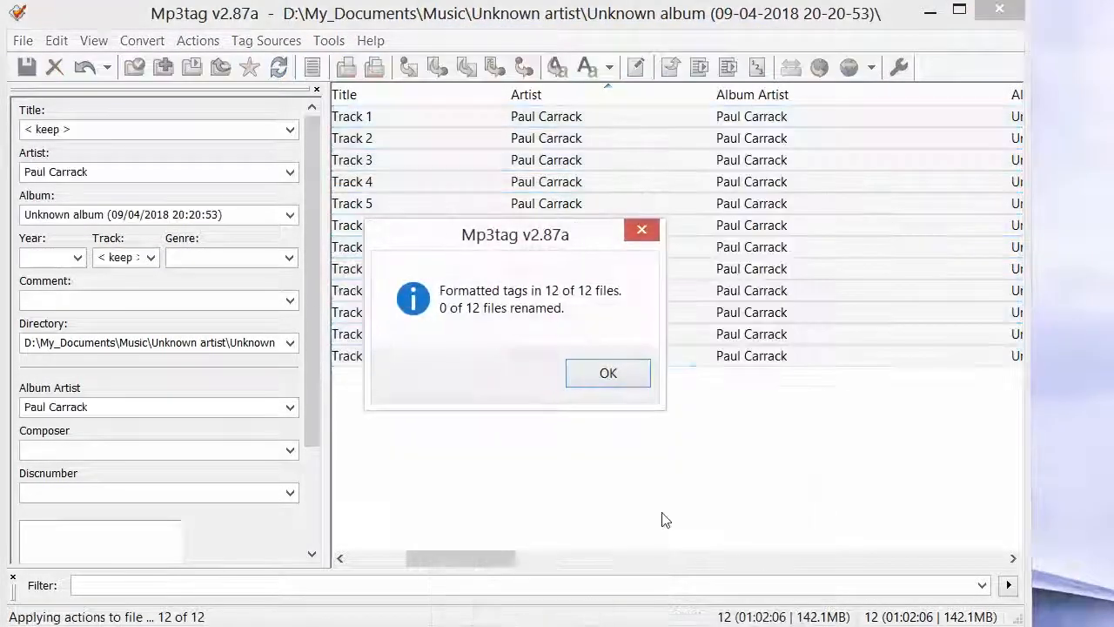
pyautogui.click(608, 374)
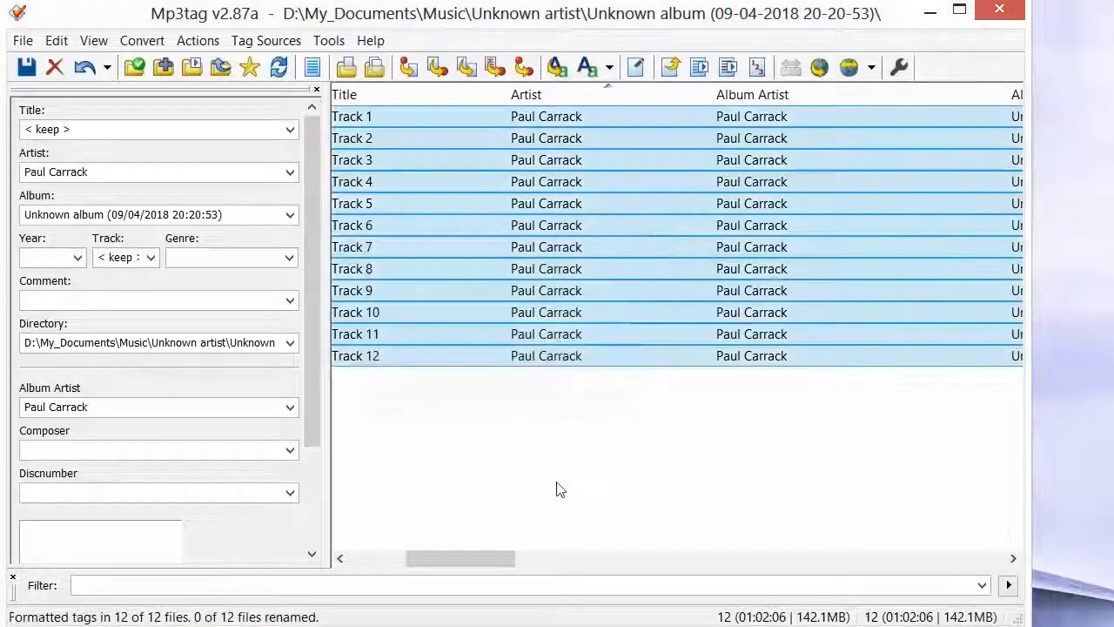
# Run a Tag - Tag conversion on the selected tracks that writes The Long Detour to the ALBUMARTIST field
pyautogui.moveTo(450, 558); pyautogui.dragTo(515, 541)
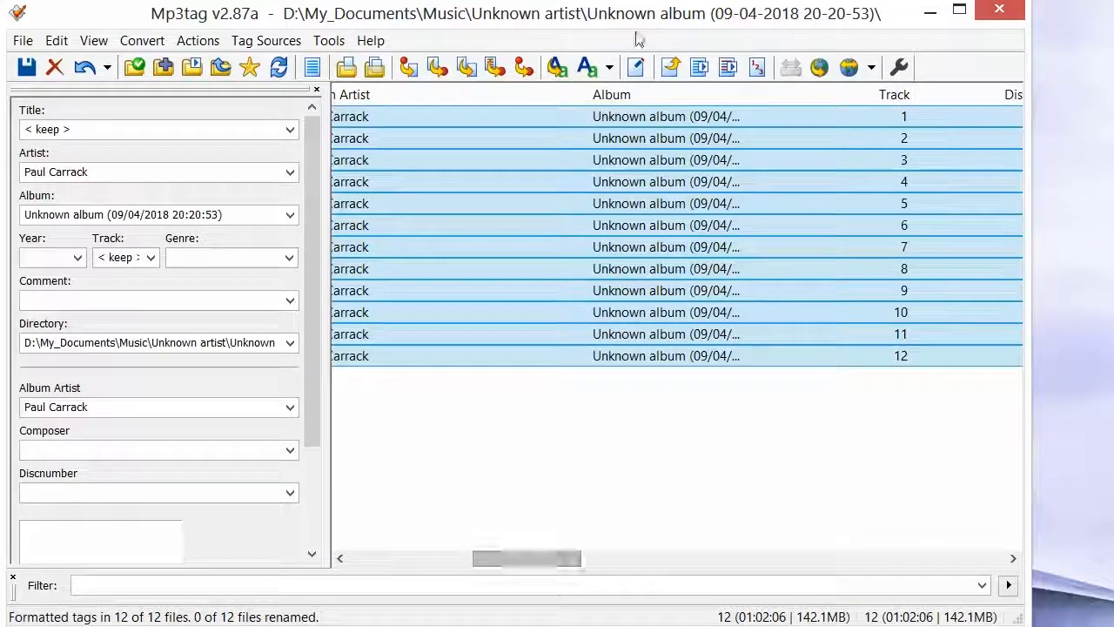
pyautogui.click(139, 41)
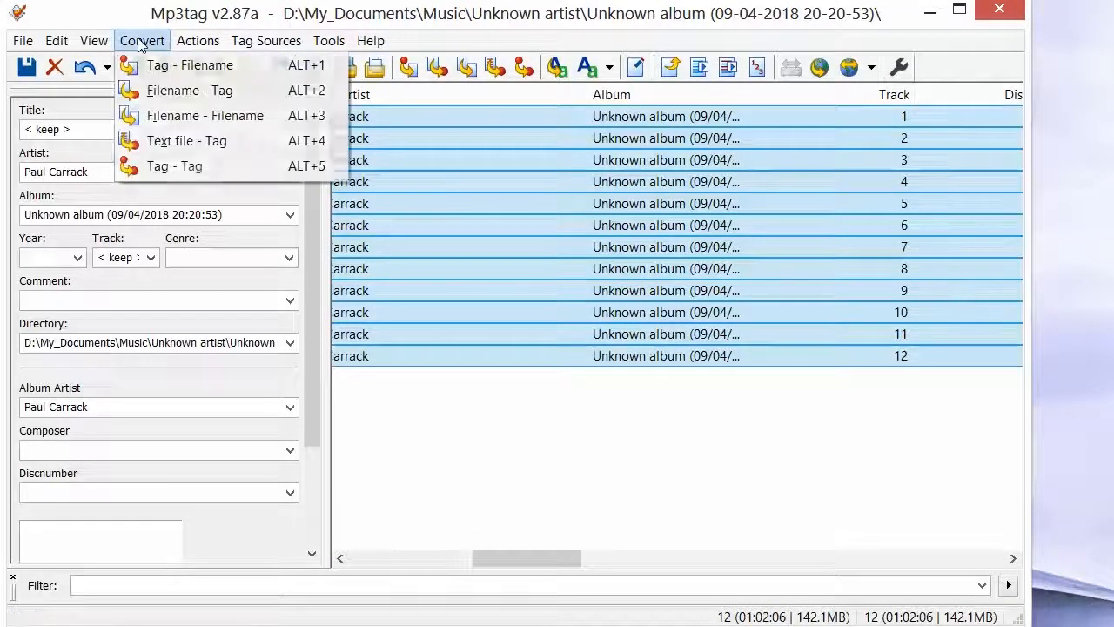
pyautogui.click(166, 168)
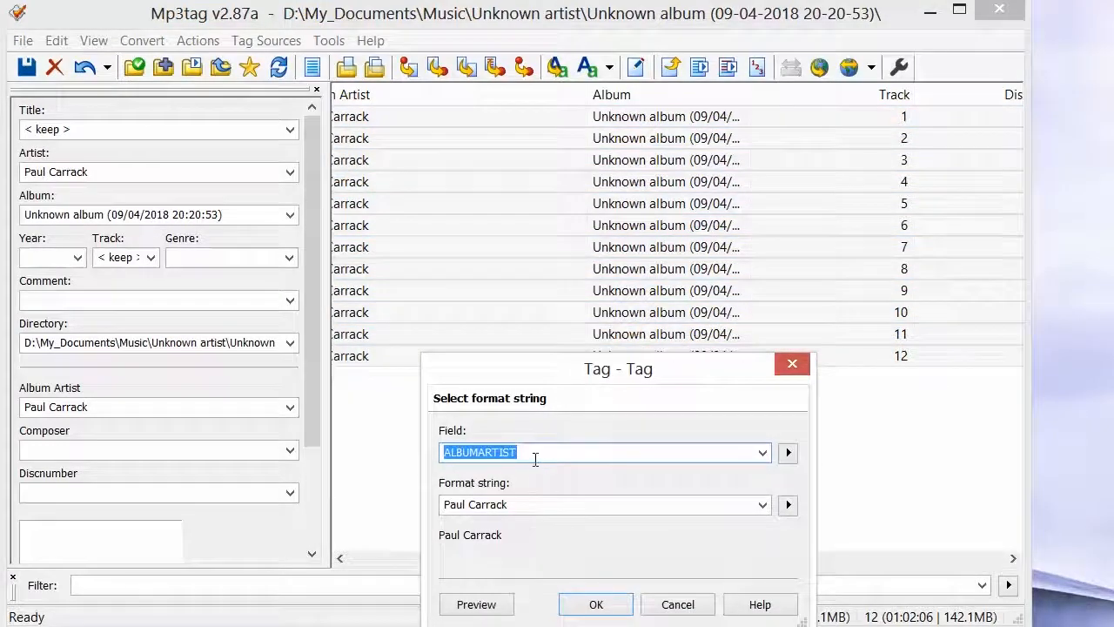
pyautogui.click(762, 453)
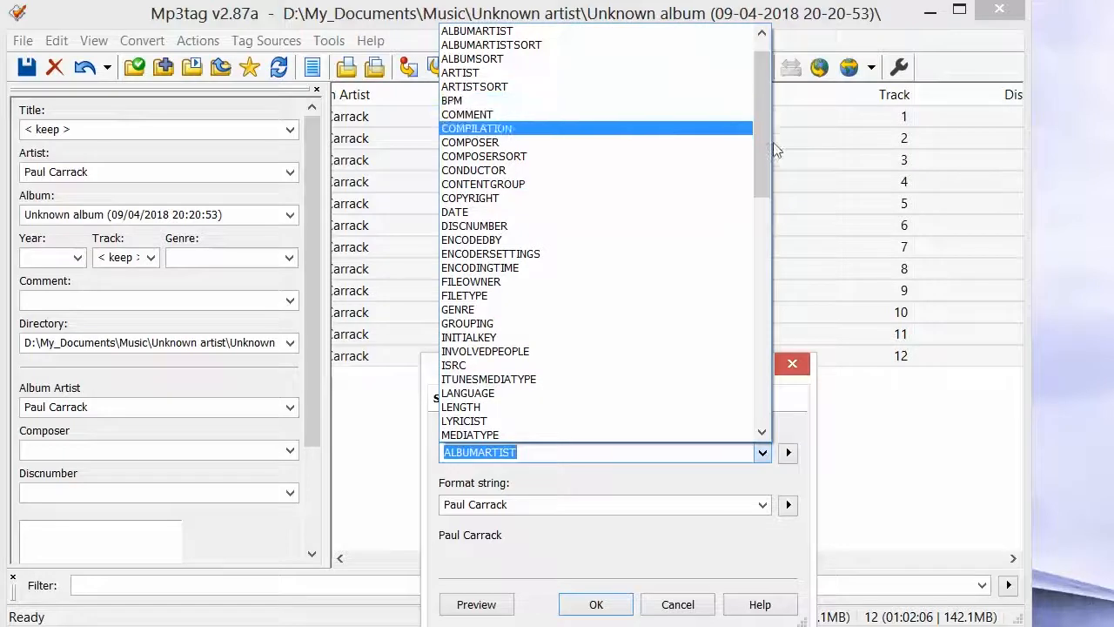
pyautogui.moveTo(763, 159); pyautogui.dragTo(768, 126)
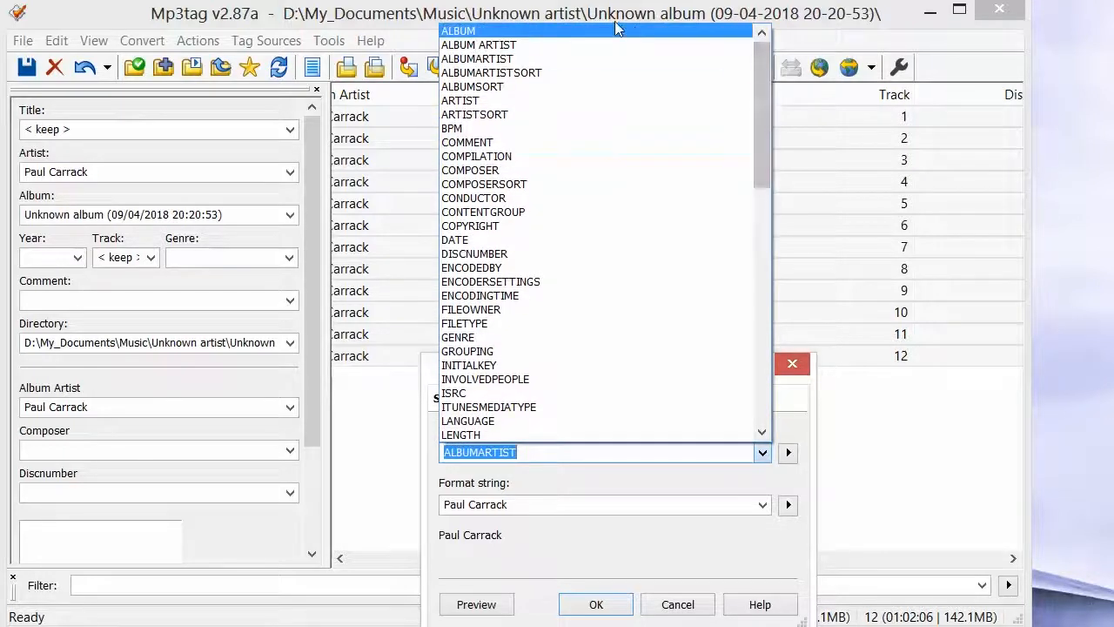
pyautogui.click(615, 19)
pyautogui.press('Tab')
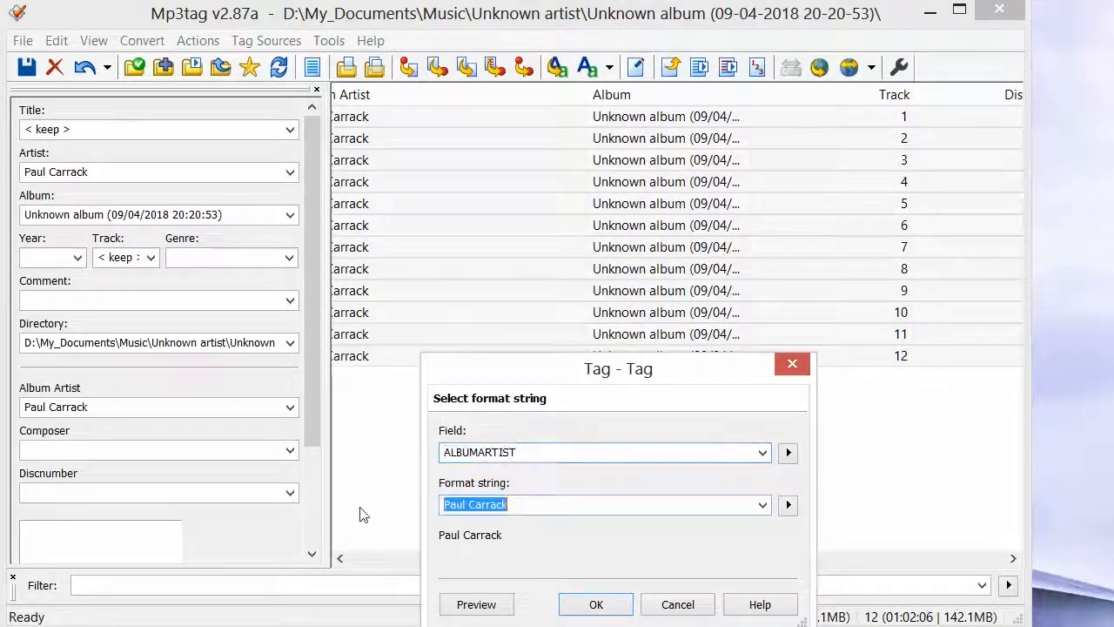
pyautogui.write('Th')
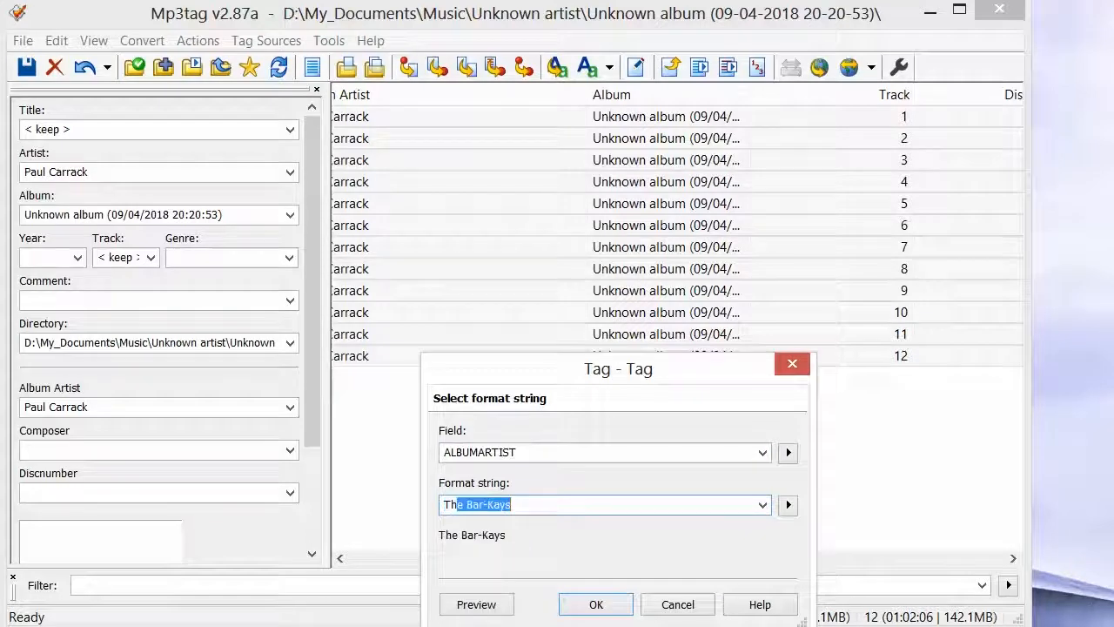
pyautogui.write('e Long Detour')
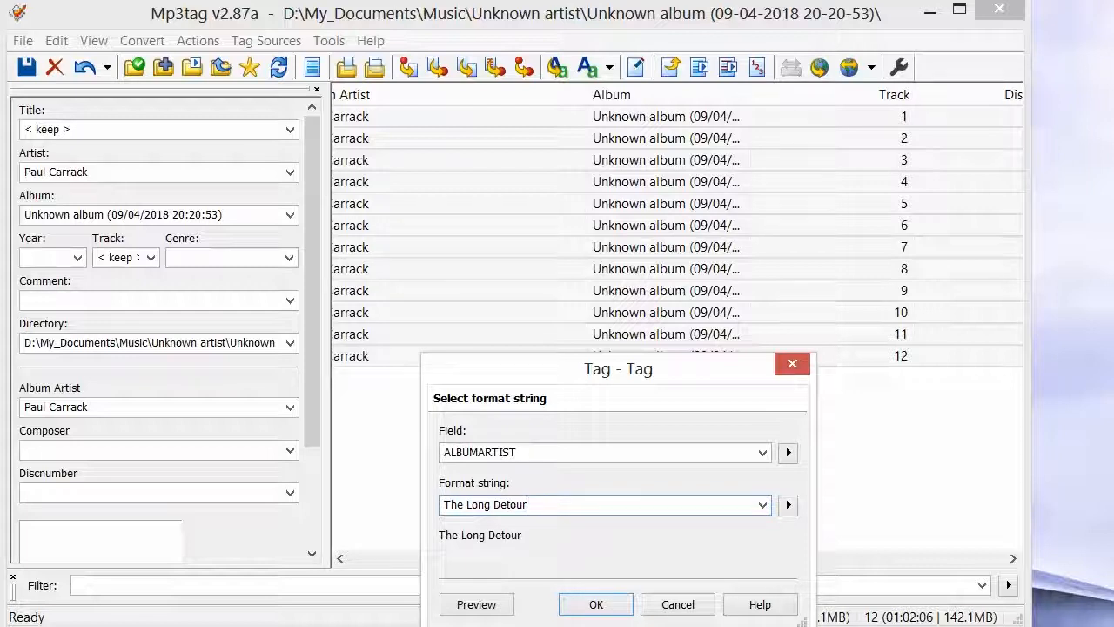
pyautogui.click(630, 610)
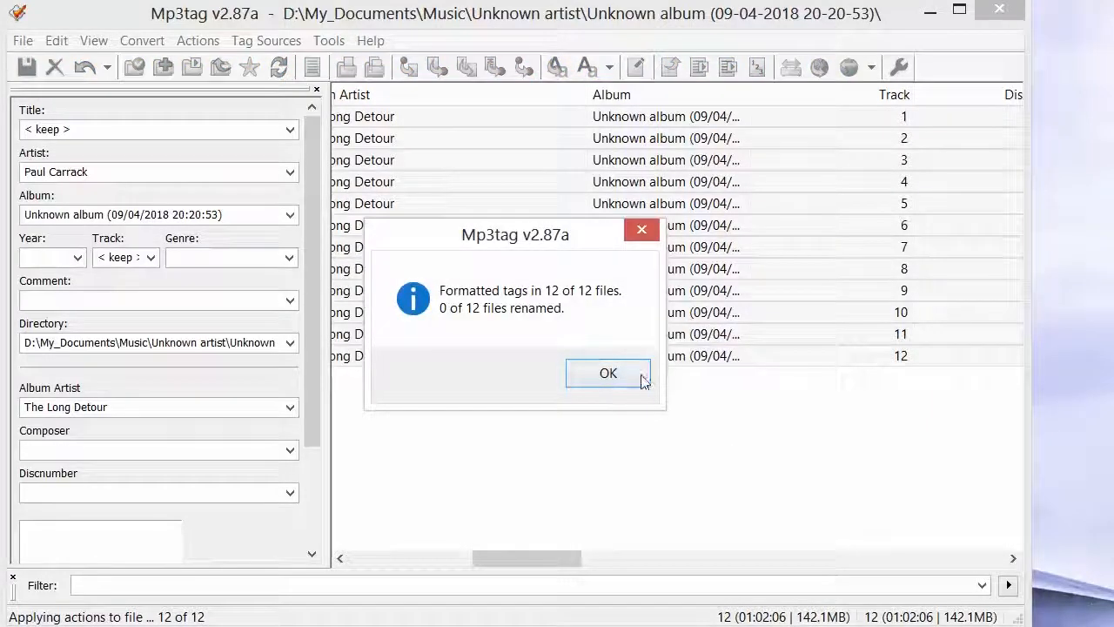
pyautogui.click(644, 382)
# Use a Tag - Tag conversion to set the GENRE field of the twelve selected tracks to Pop
pyautogui.moveTo(546, 565); pyautogui.dragTo(653, 566)
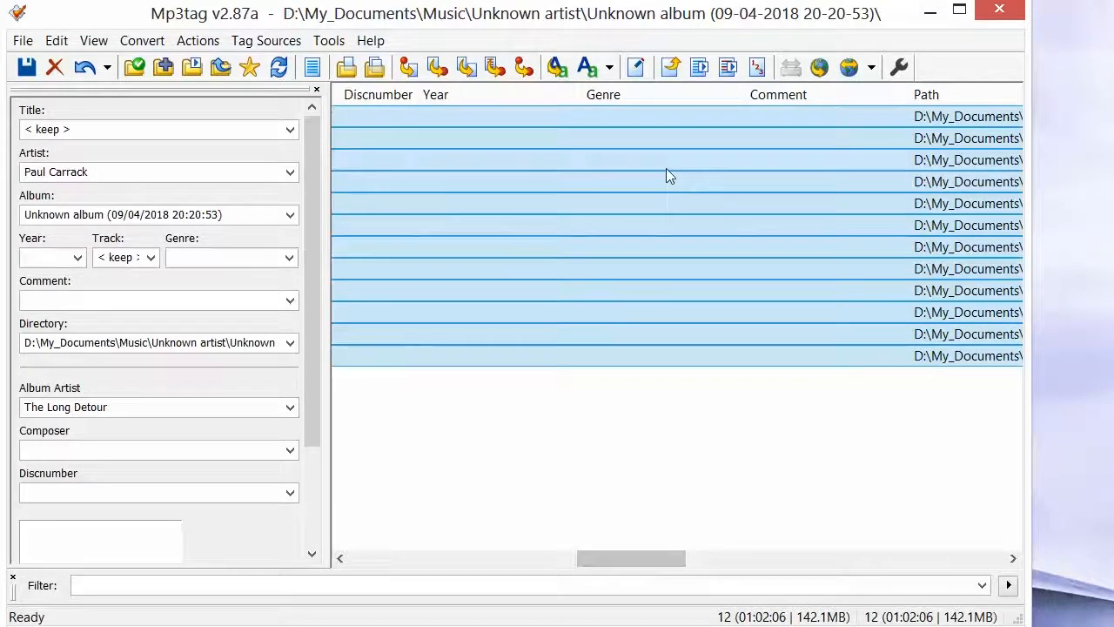
pyautogui.click(142, 40)
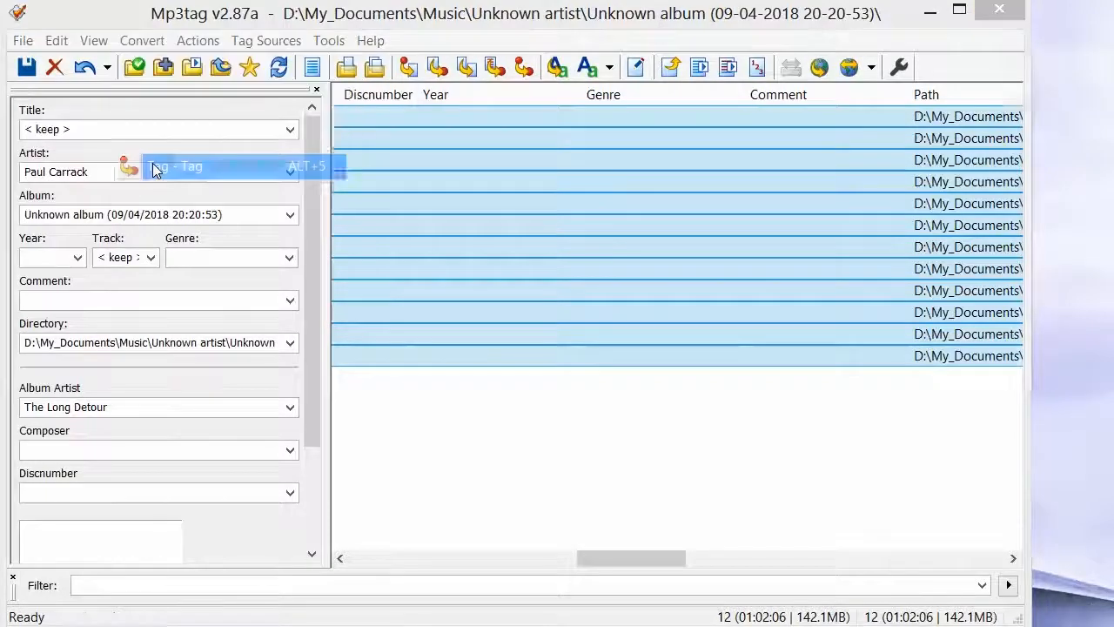
pyautogui.click(154, 167)
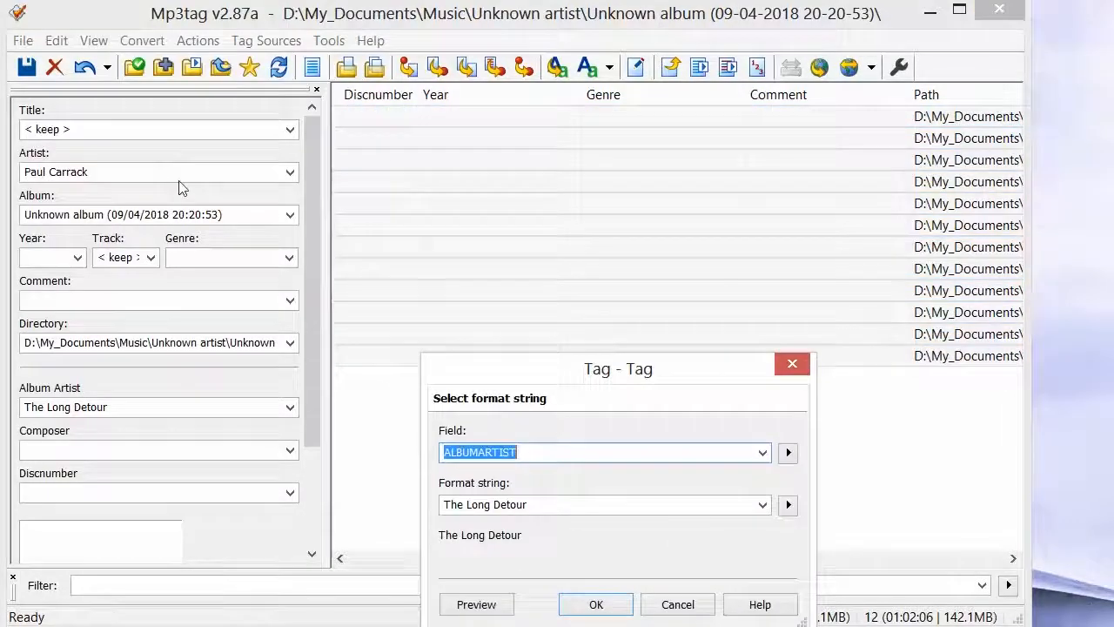
pyautogui.click(762, 452)
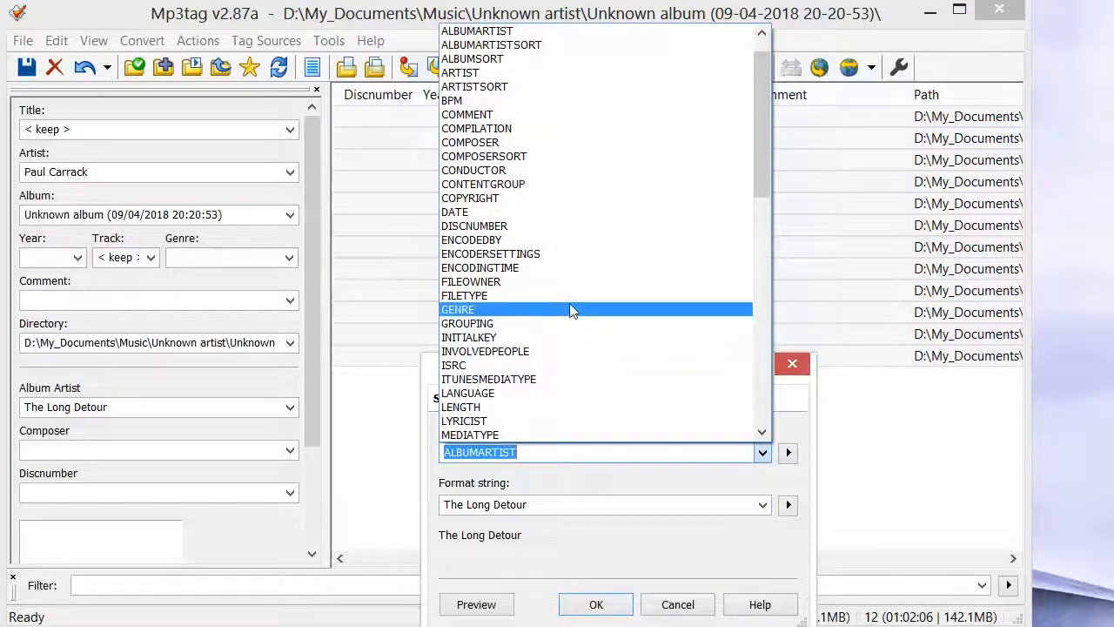
pyautogui.click(572, 308)
pyautogui.click(567, 508)
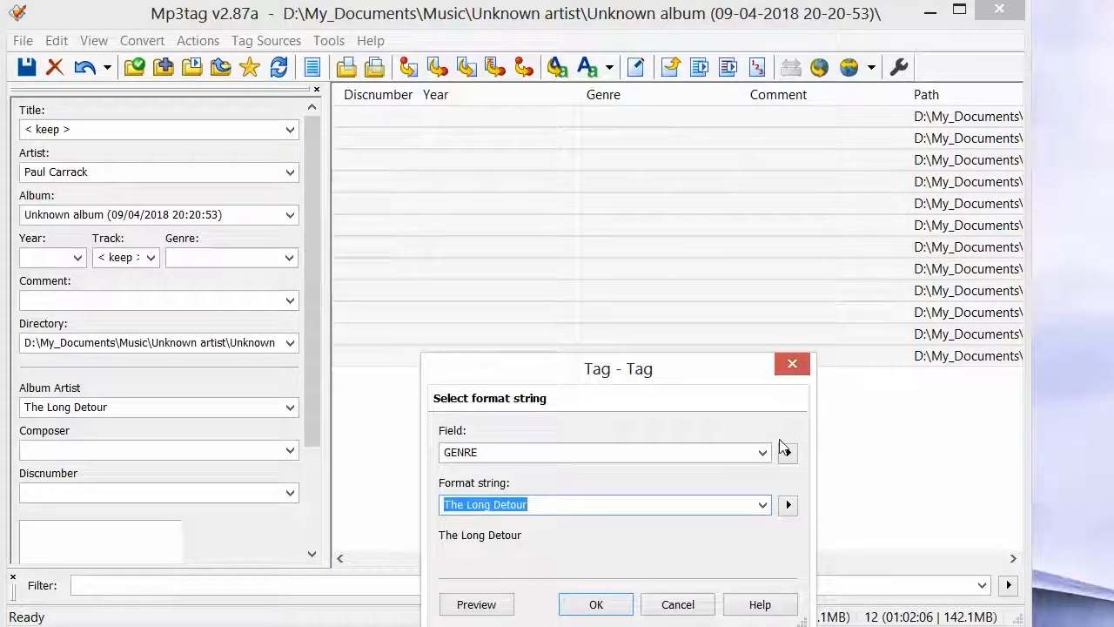
pyautogui.write('Pop')
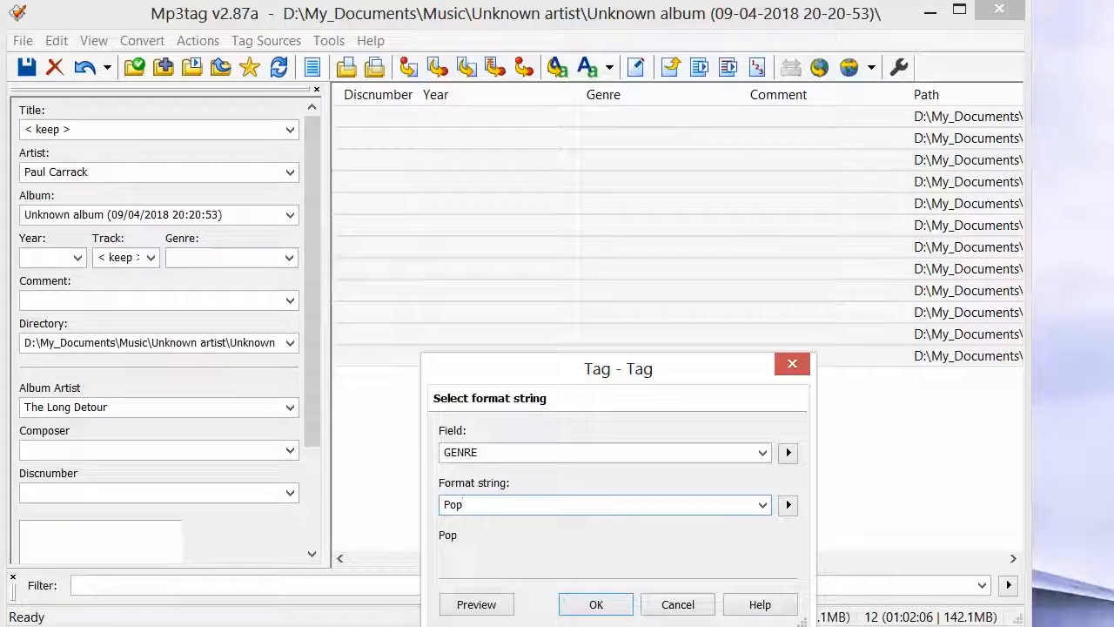
pyautogui.click(597, 604)
pyautogui.click(611, 374)
# Run a Tag - Tag conversion on the selected tracks that writes The long Detour to the ALBUM field
pyautogui.moveTo(666, 556); pyautogui.dragTo(588, 536)
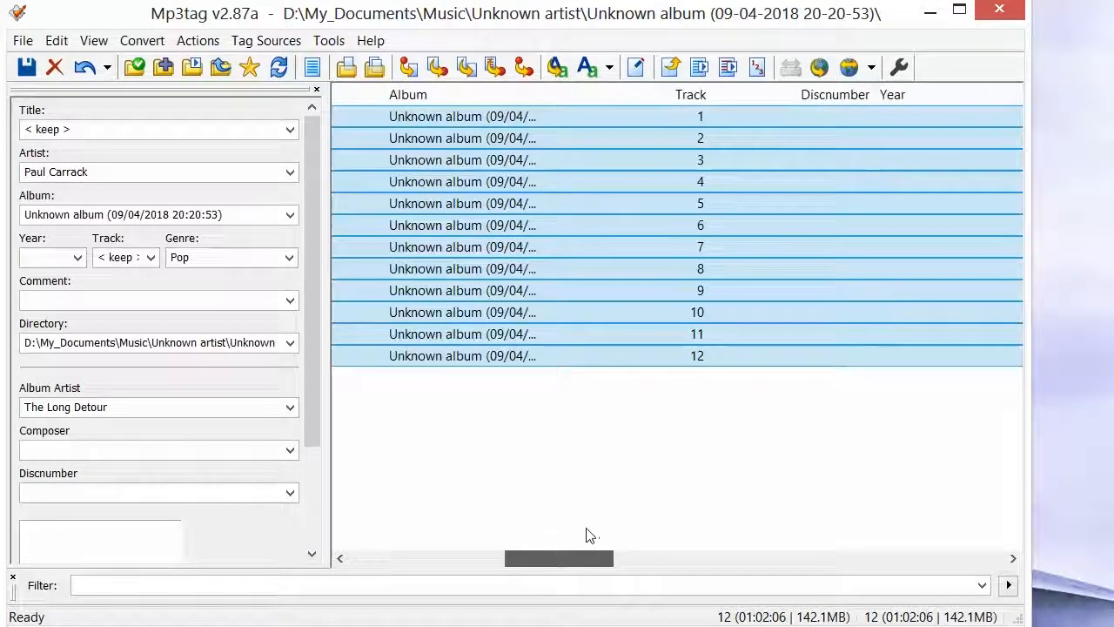
pyautogui.moveTo(588, 535); pyautogui.dragTo(542, 518)
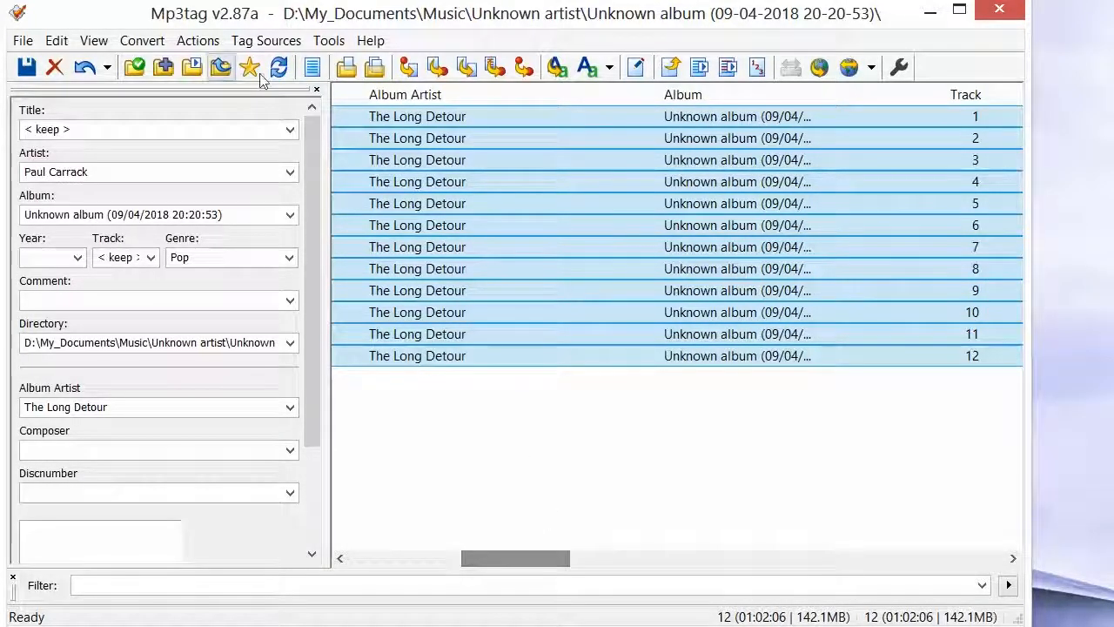
pyautogui.click(152, 49)
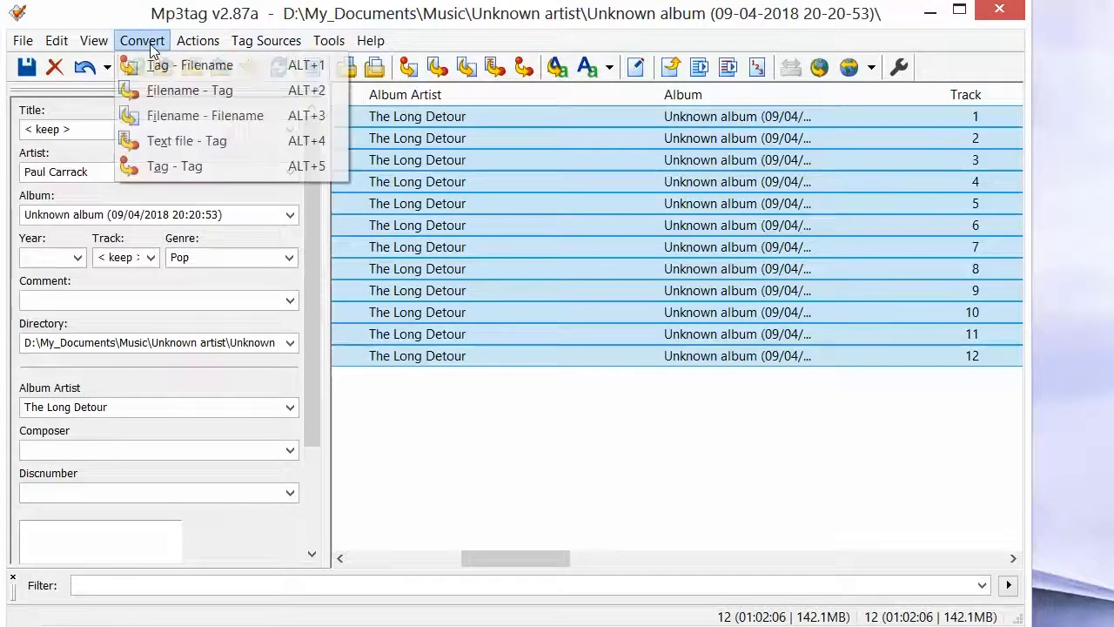
pyautogui.click(191, 164)
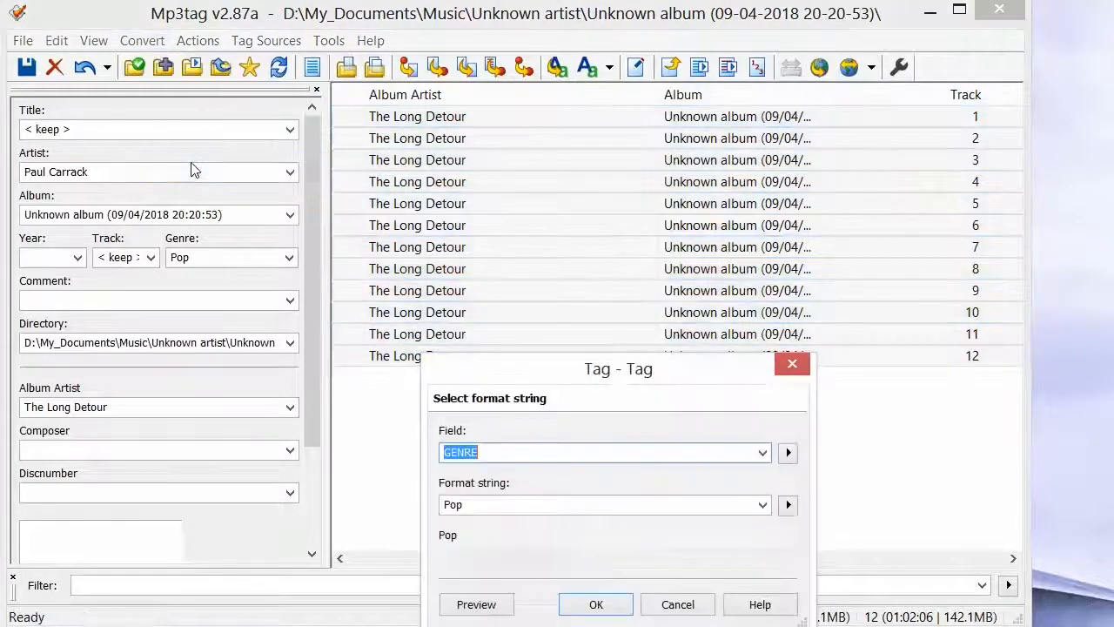
pyautogui.click(760, 451)
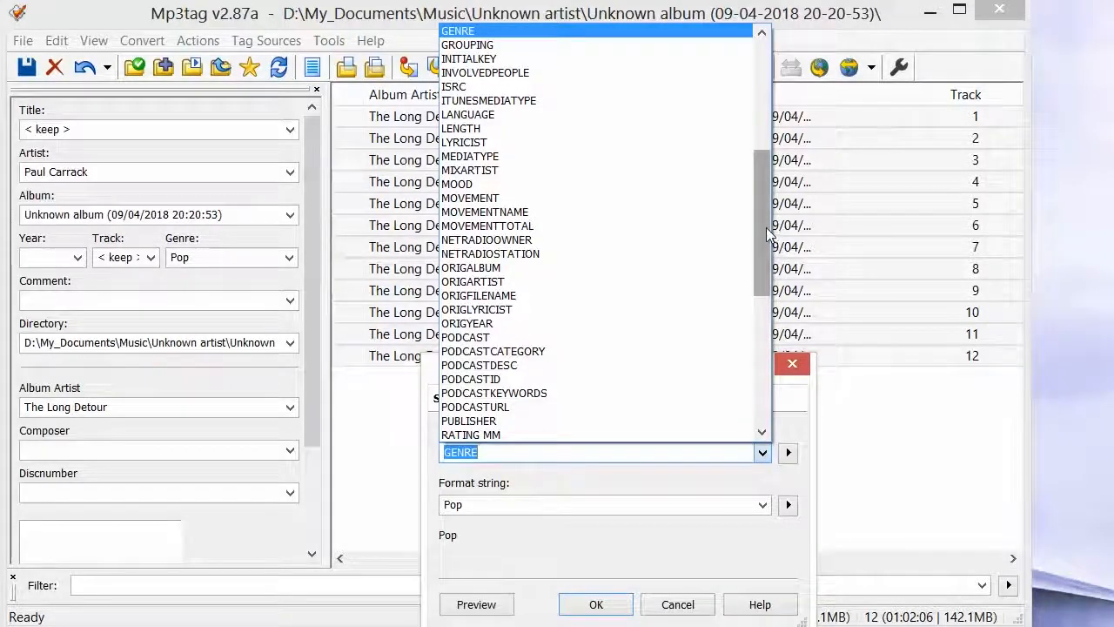
pyautogui.scroll(8, 766, 224)
pyautogui.click(500, 33)
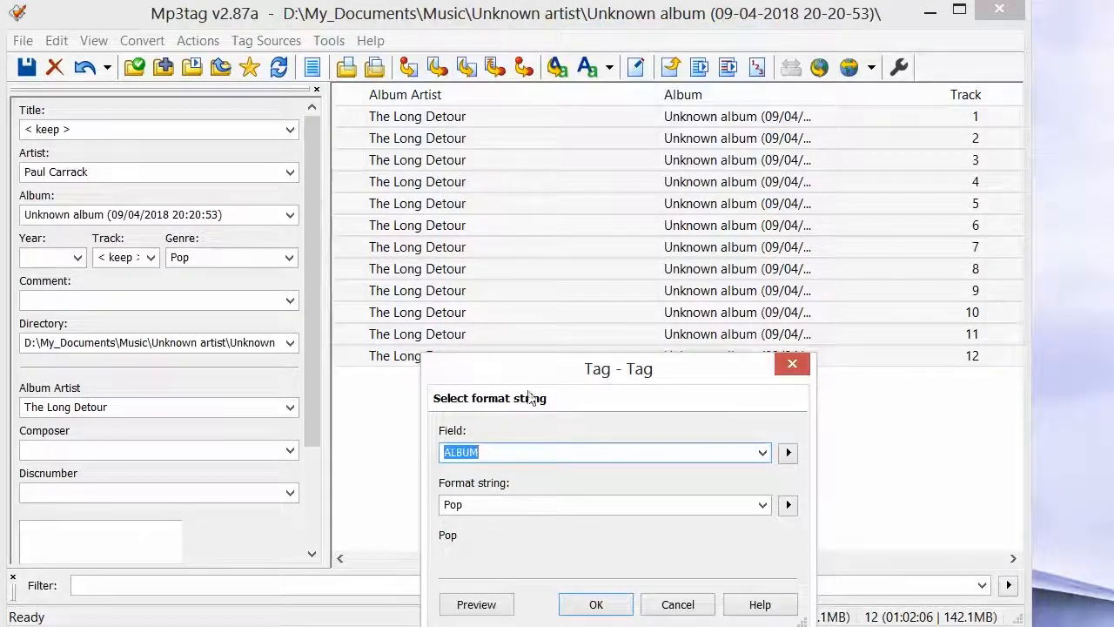
pyautogui.click(479, 507)
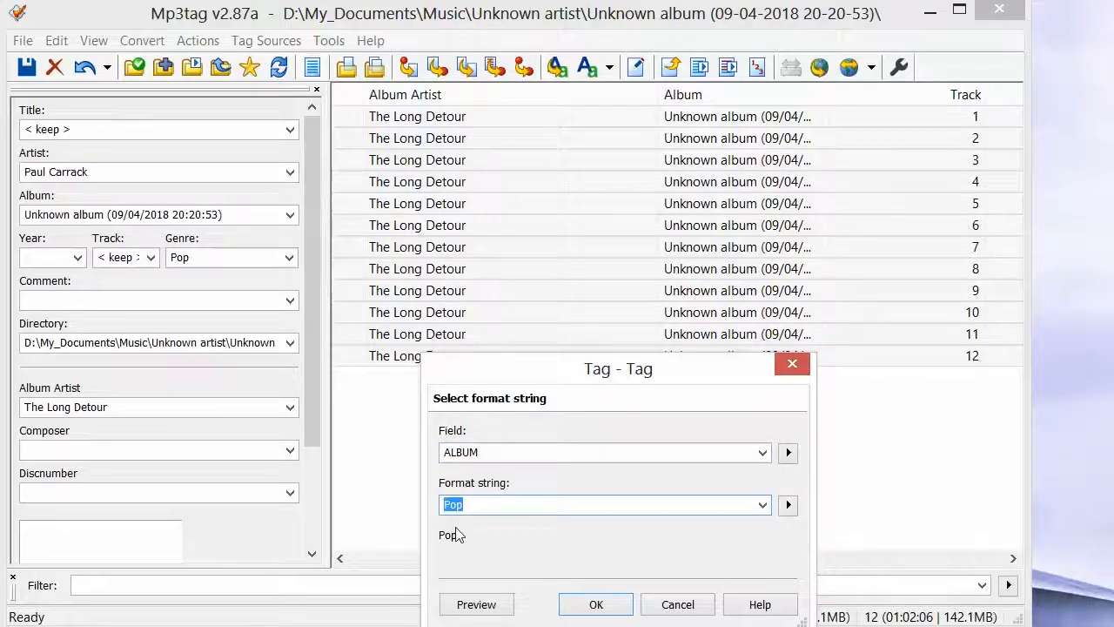
pyautogui.write('The long Detour')
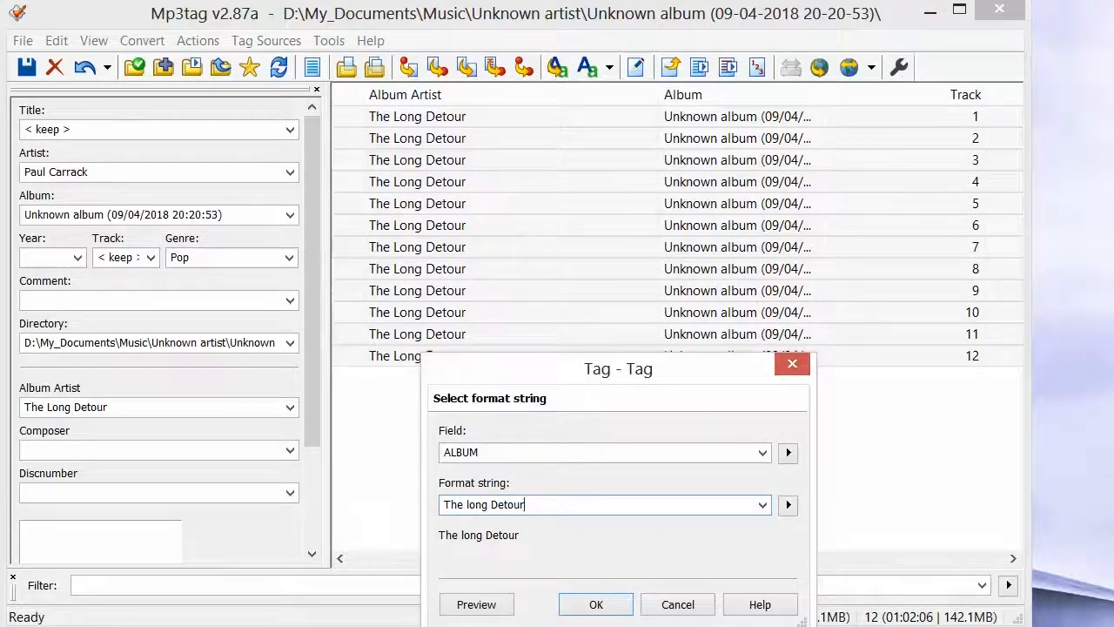
pyautogui.click(596, 604)
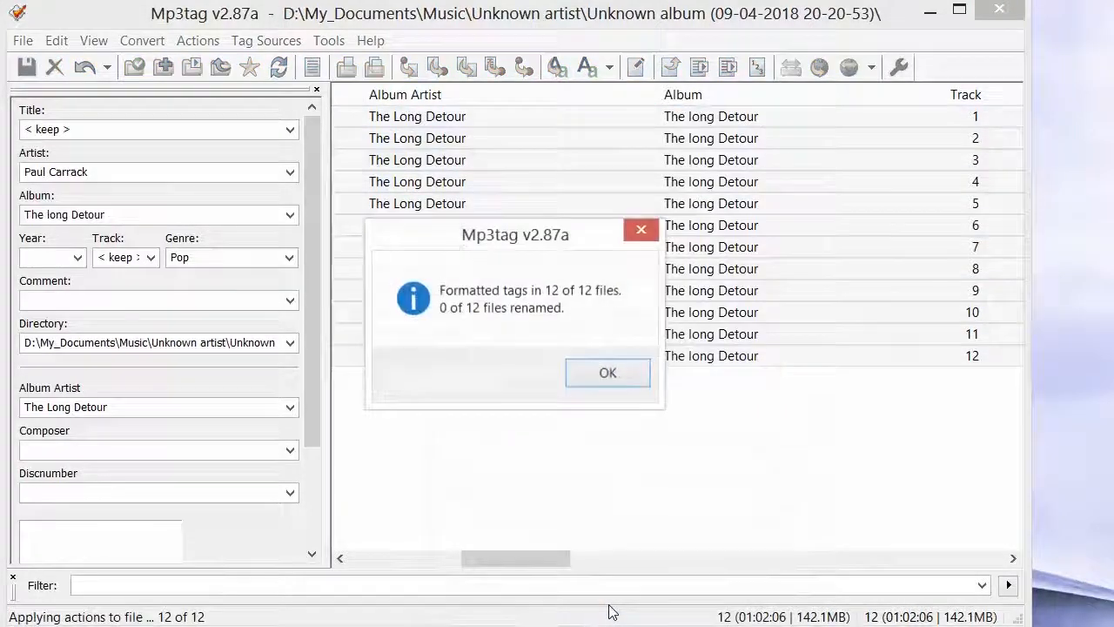
pyautogui.click(607, 376)
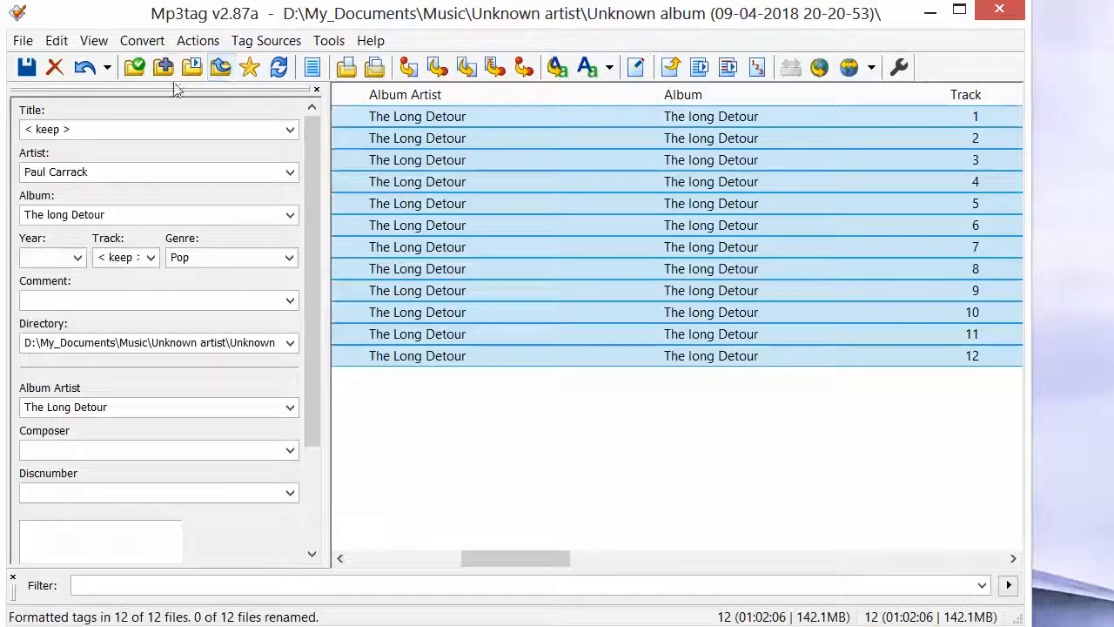
# Correct the ALBUMARTIST field of the selected tracks to Paul Carrack with another Tag - Tag conversion
pyautogui.click(142, 44)
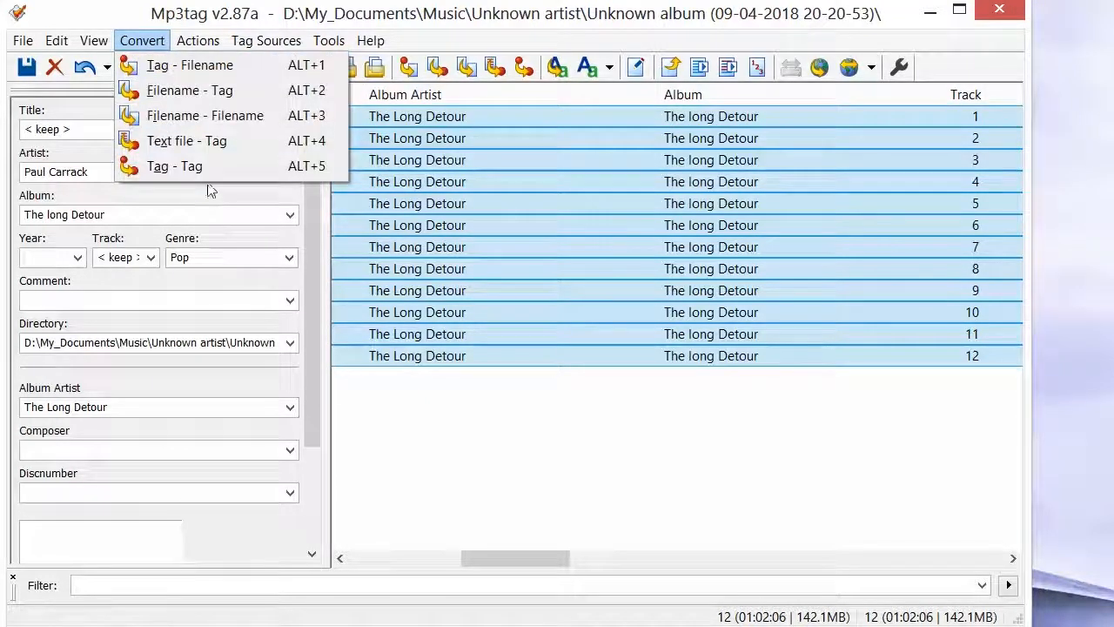
pyautogui.click(213, 167)
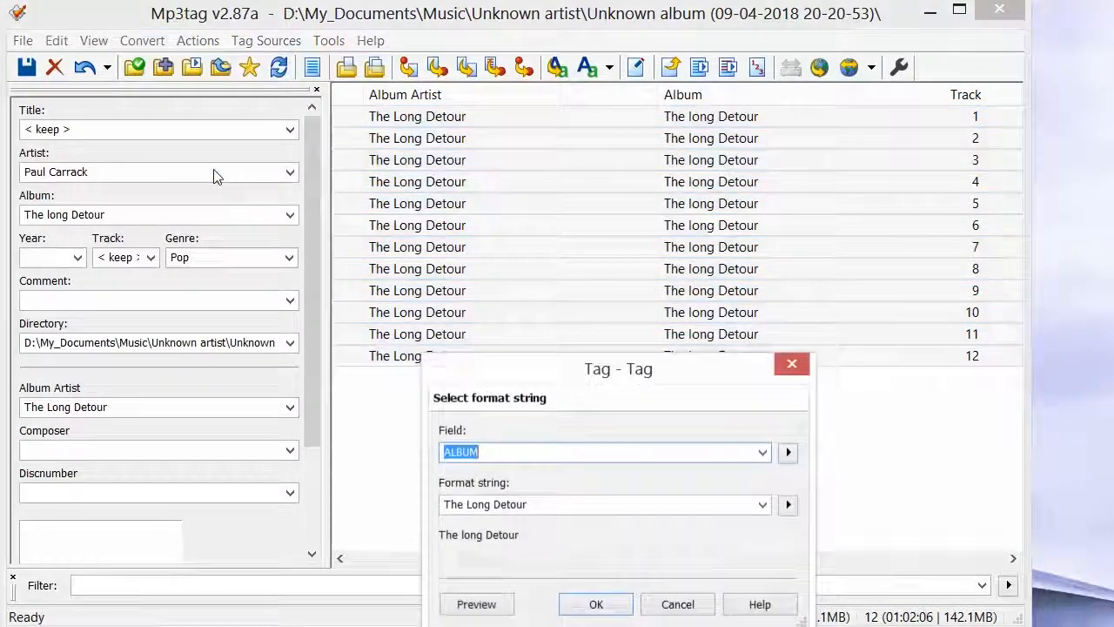
pyautogui.click(763, 452)
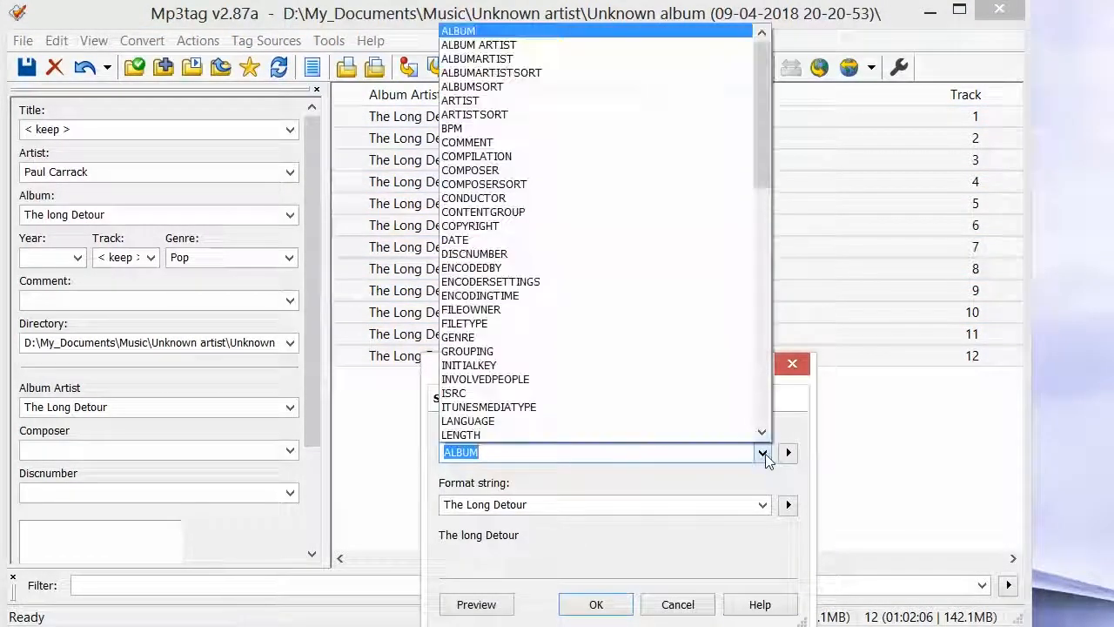
pyautogui.click(532, 58)
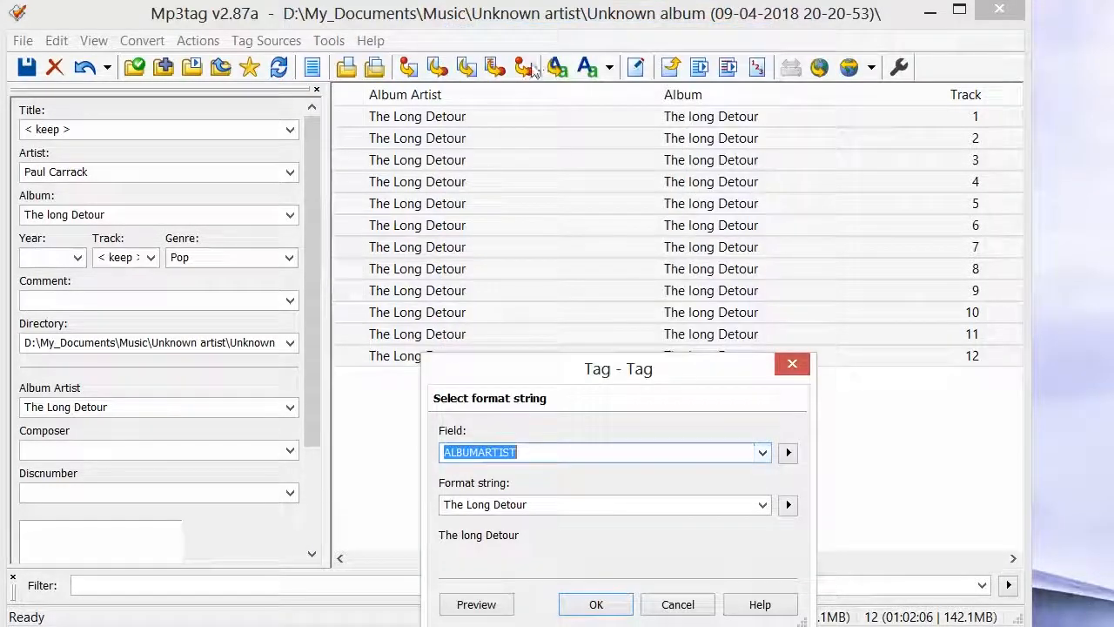
pyautogui.click(539, 507)
pyautogui.write('Paul Carra')
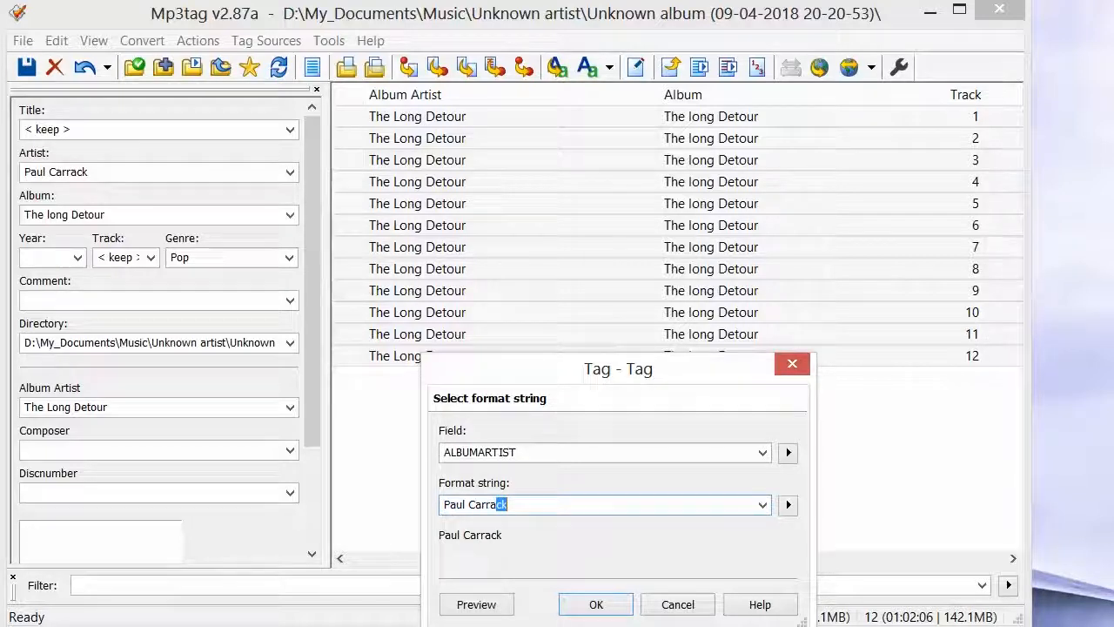
pyautogui.write('ck')
pyautogui.press('Return')
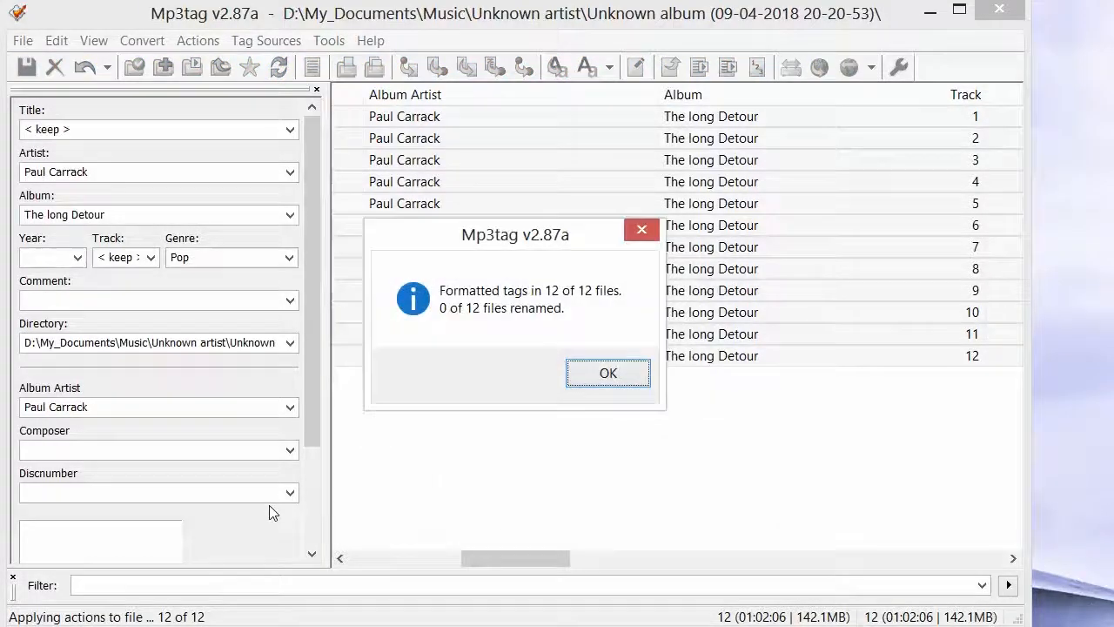
pyautogui.click(641, 374)
# Change the title of the first track to To Good To Be True
pyautogui.moveTo(541, 558); pyautogui.dragTo(423, 570)
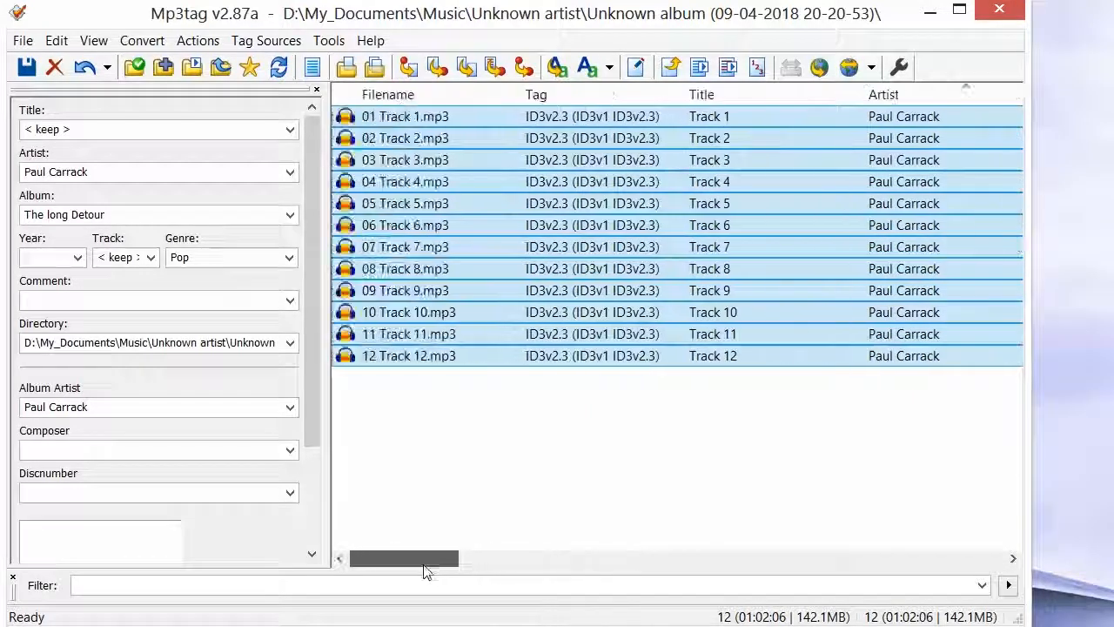
pyautogui.click(418, 120)
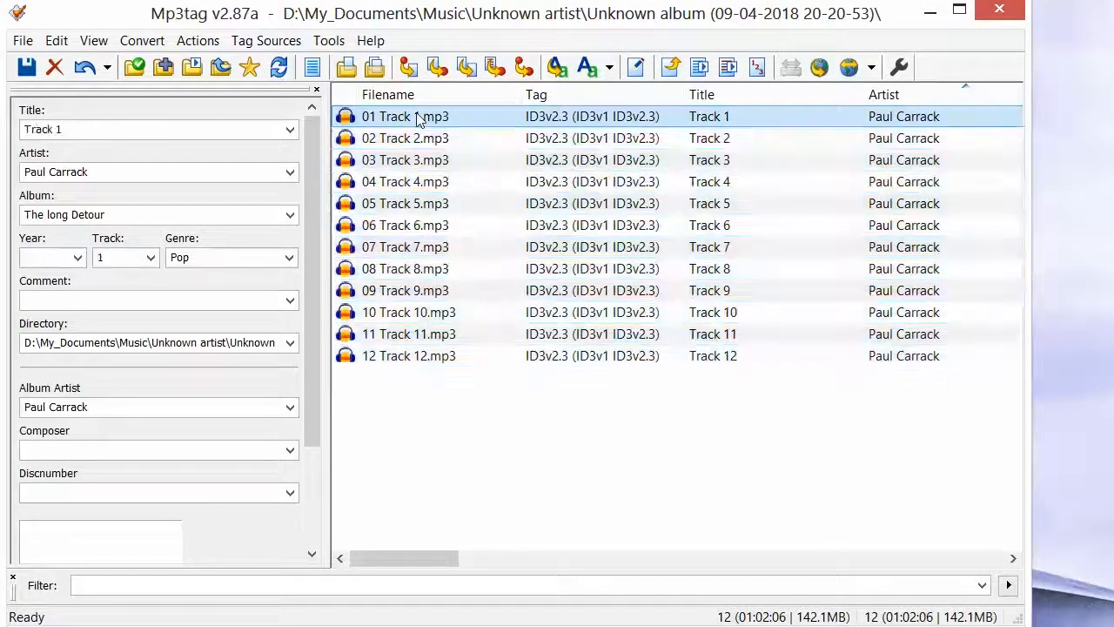
pyautogui.click(725, 120)
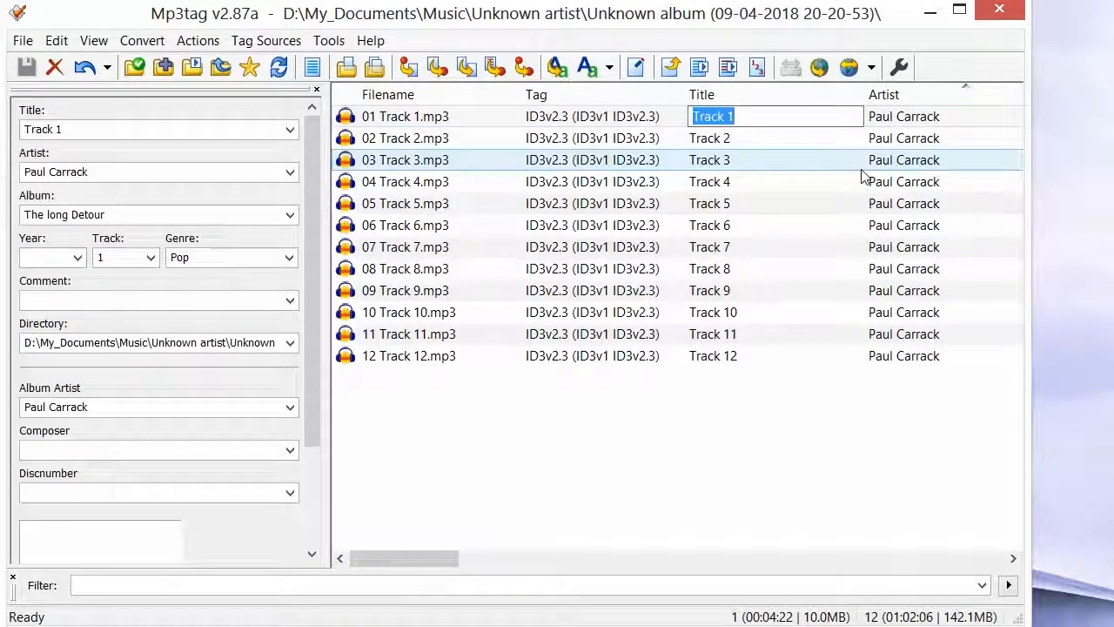
pyautogui.write('To Good To Be True')
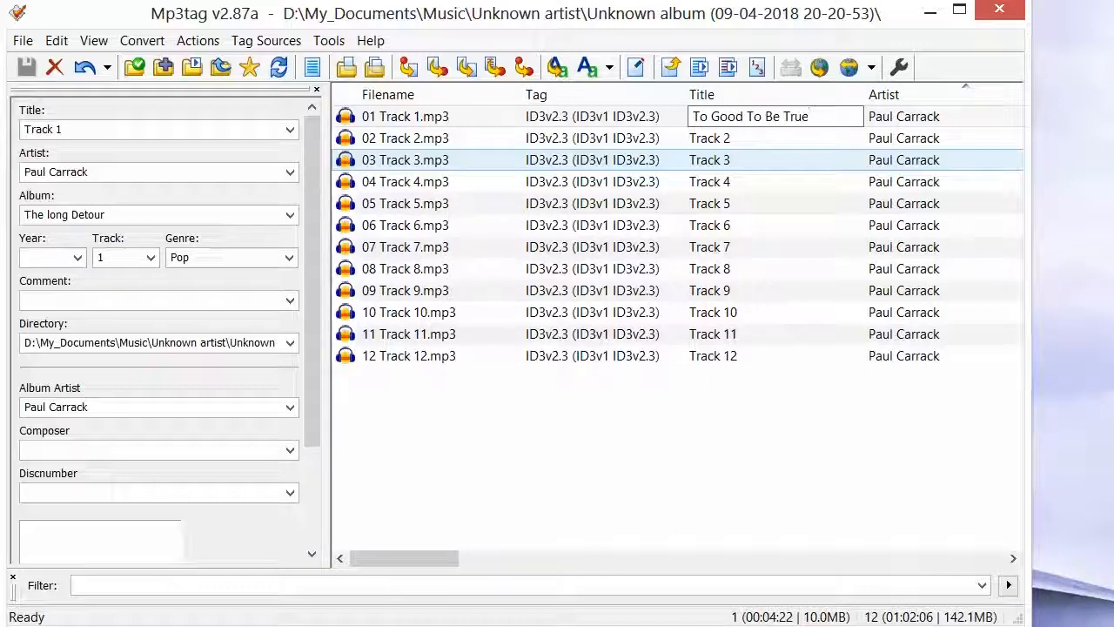
# Copy the first track's title into its filename after the number, making it 01 To Good To Be True.mp3
pyautogui.moveTo(812, 116); pyautogui.dragTo(727, 108)
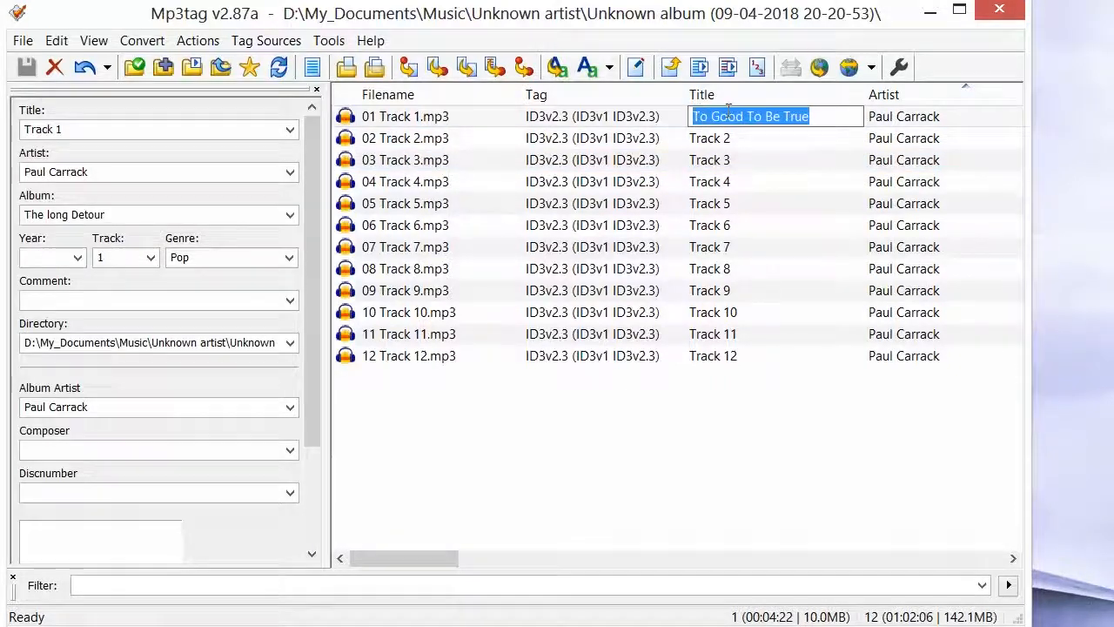
pyautogui.rightClick(754, 113)
pyautogui.click(777, 172)
pyautogui.click(396, 120)
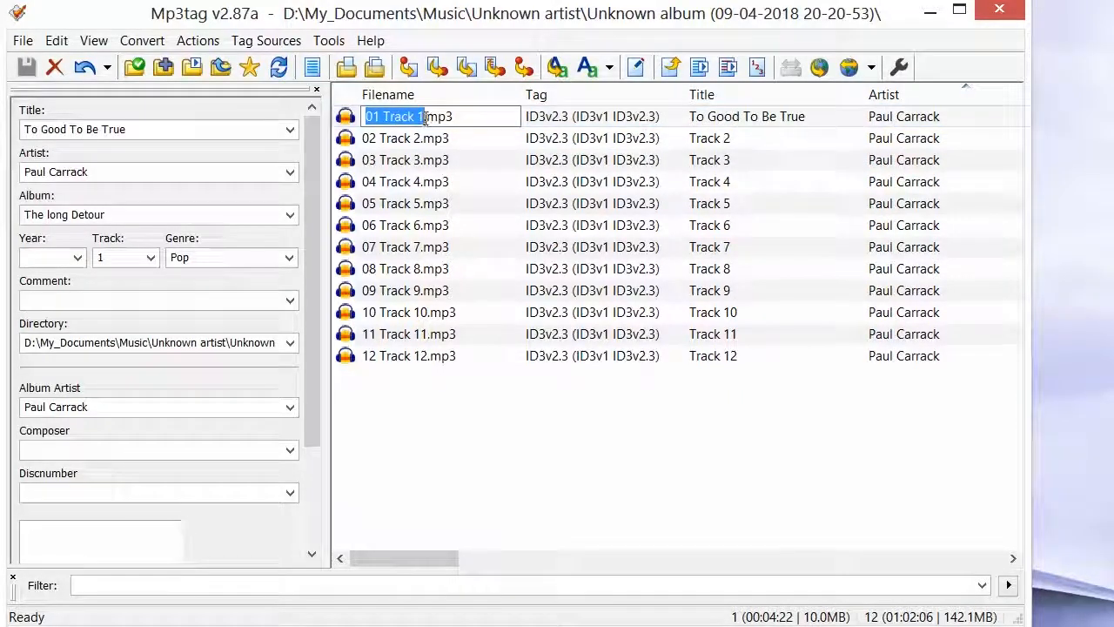
pyautogui.click(424, 119)
pyautogui.moveTo(415, 117); pyautogui.dragTo(383, 118)
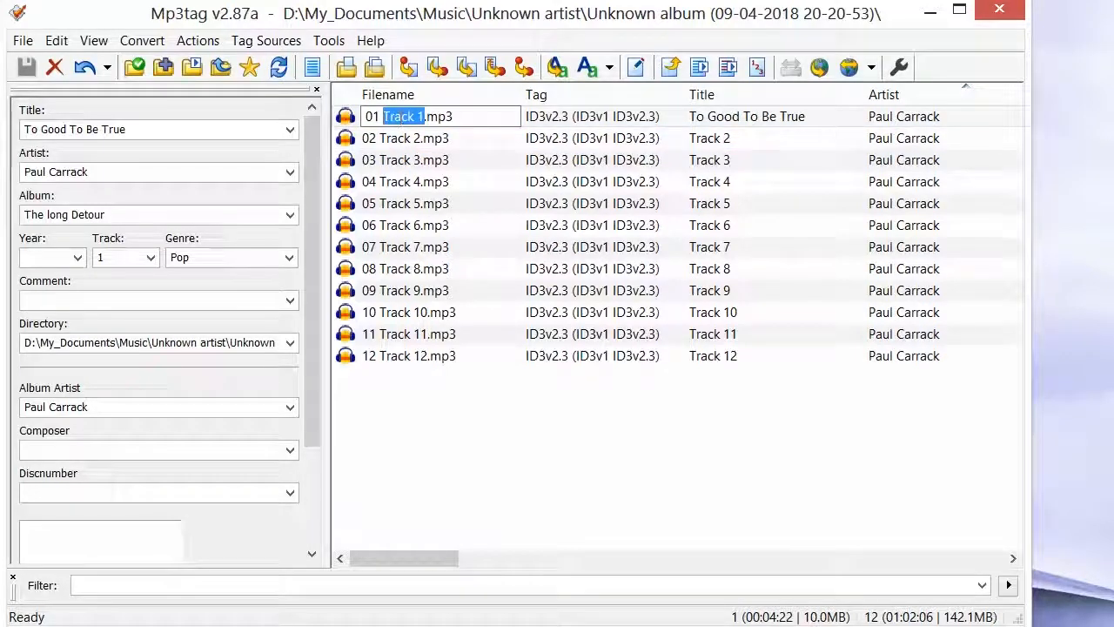
pyautogui.rightClick(401, 122)
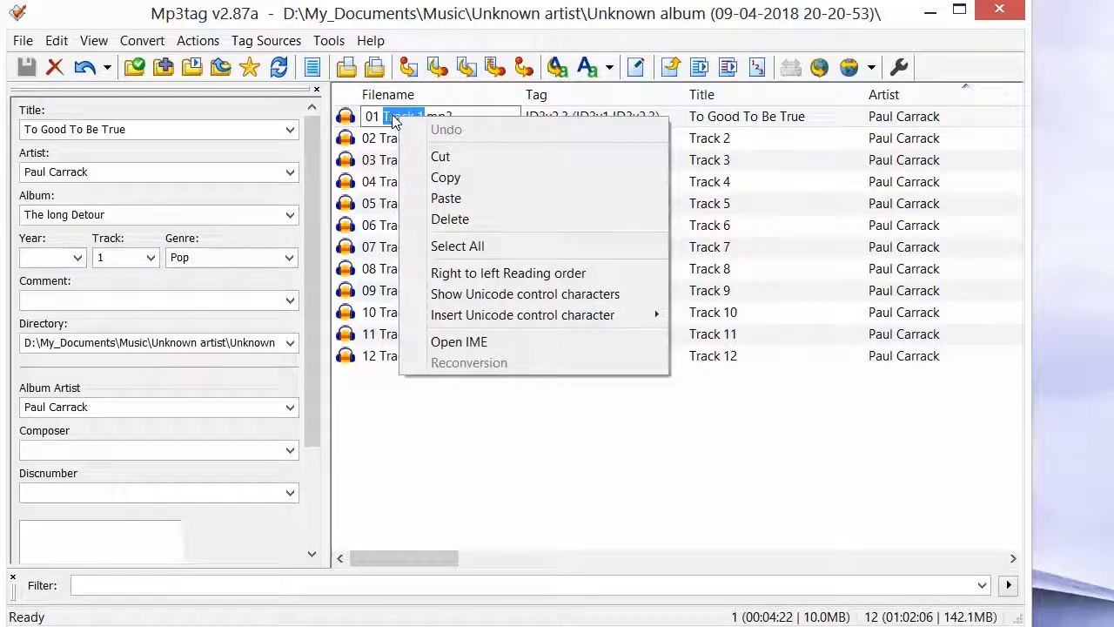
pyautogui.click(509, 205)
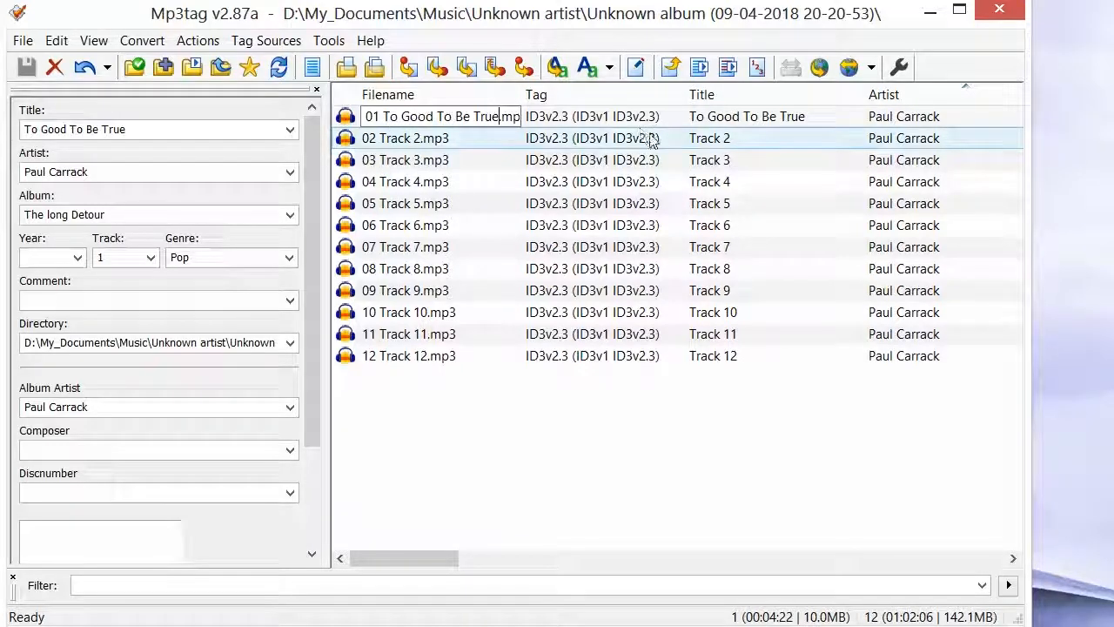
# Change the title of the second track to Satisfy My Soul
pyautogui.click(720, 136)
pyautogui.click(734, 138)
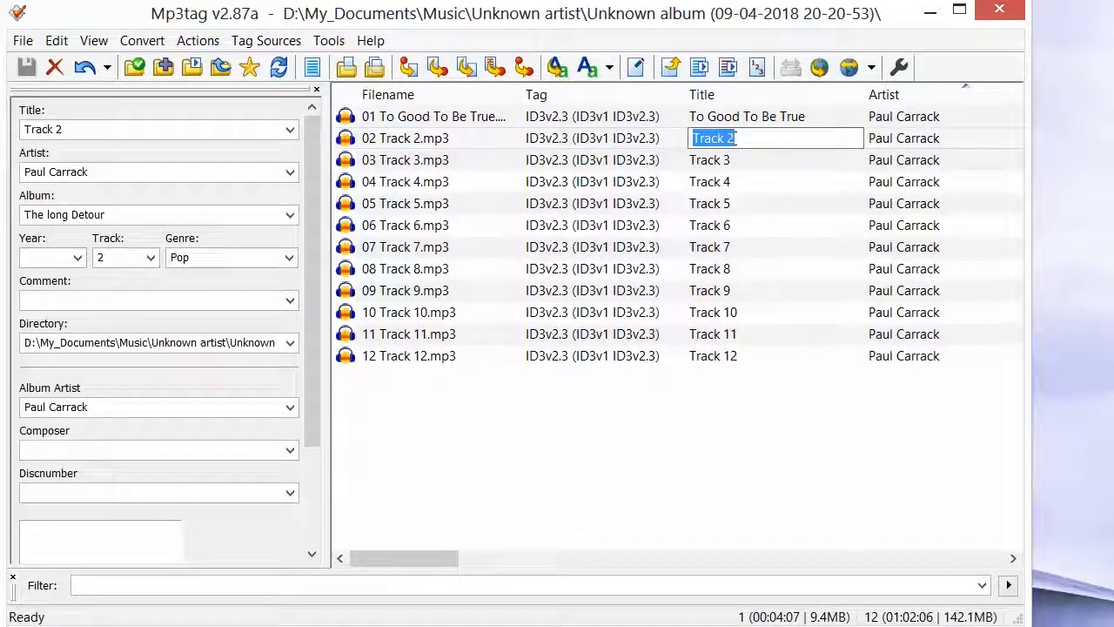
pyautogui.write('Sat')
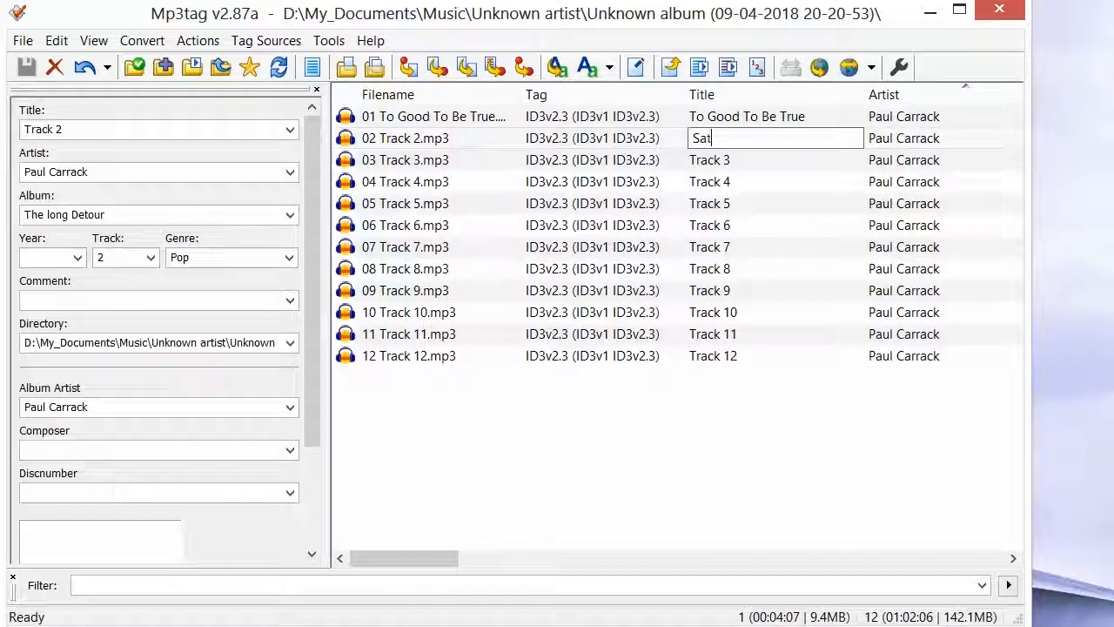
pyautogui.write('isfy My Soul')
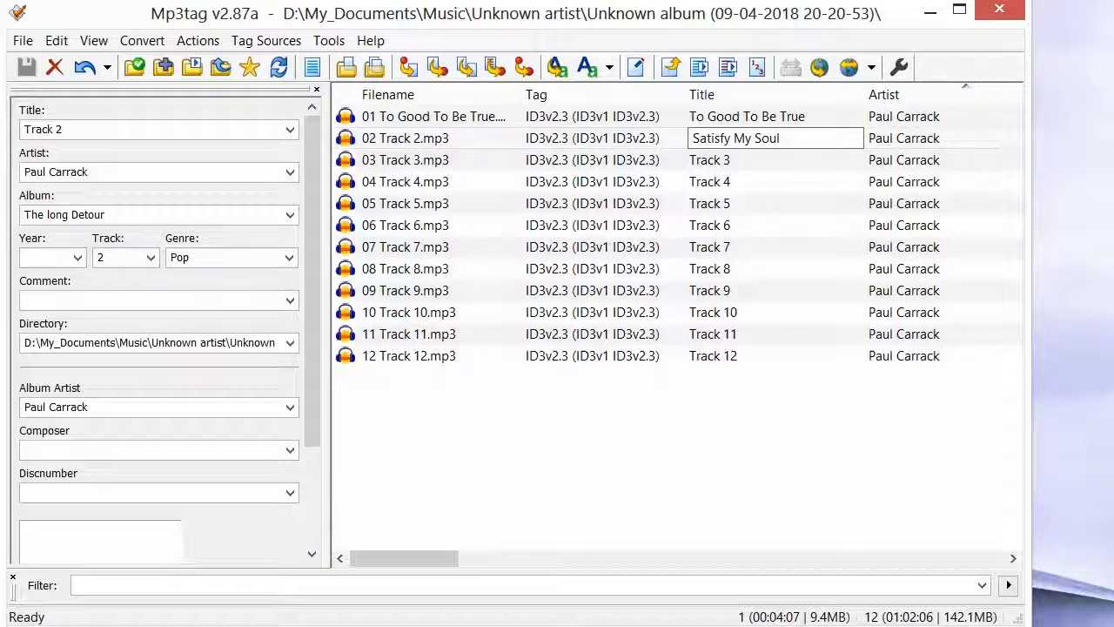
# Copy the second track's title into its filename after the number, making it 02 Satisfy My Soul.mp3
pyautogui.moveTo(804, 135); pyautogui.dragTo(692, 136)
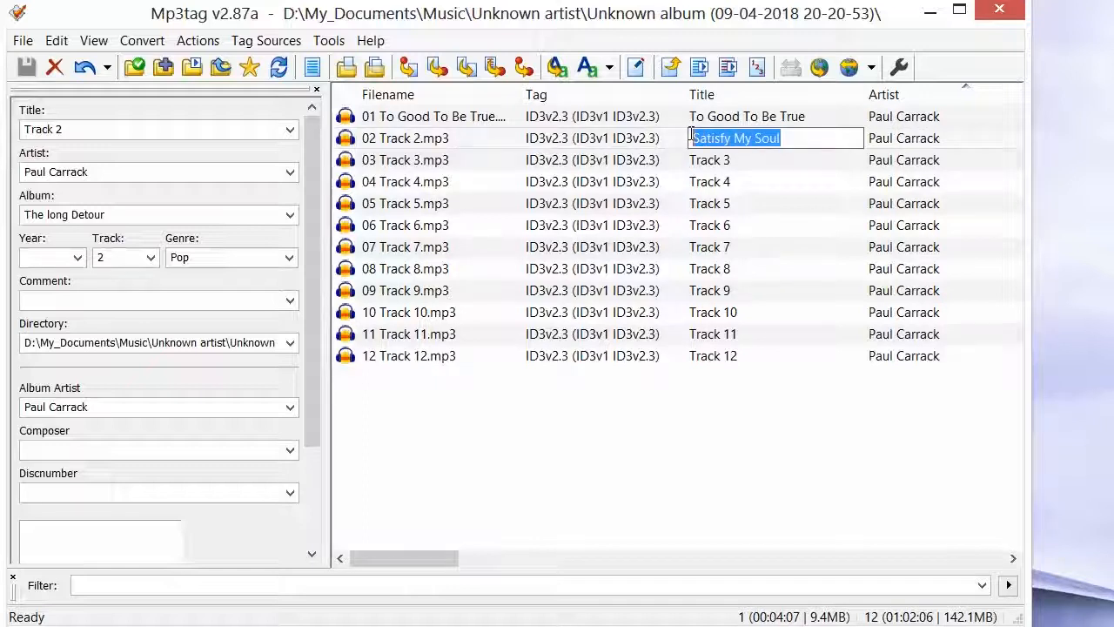
pyautogui.rightClick(743, 137)
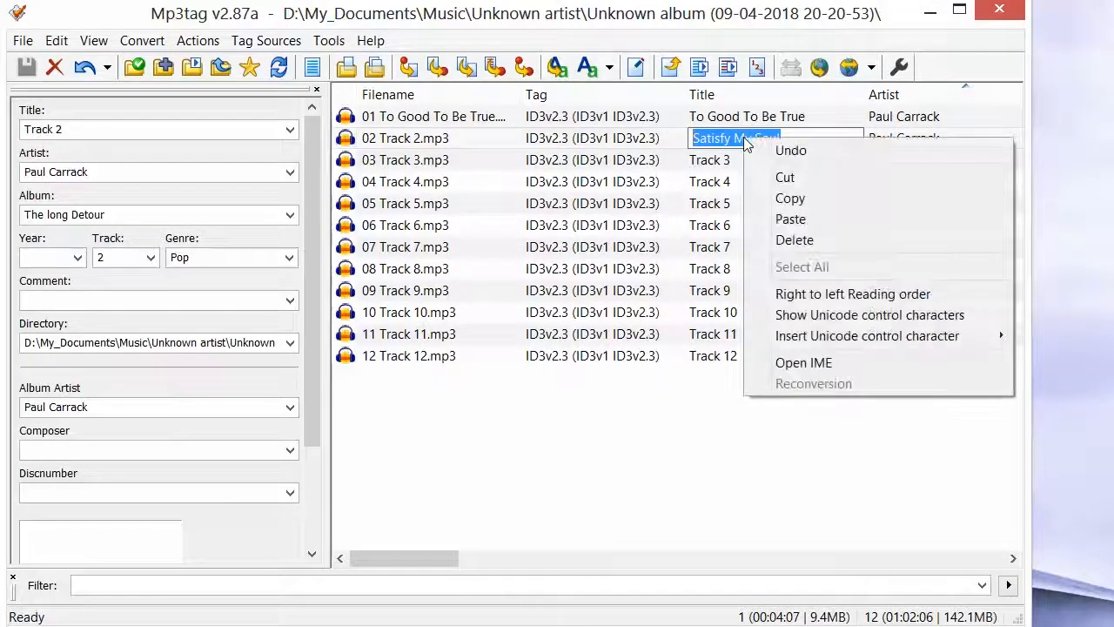
pyautogui.click(813, 202)
pyautogui.click(482, 140)
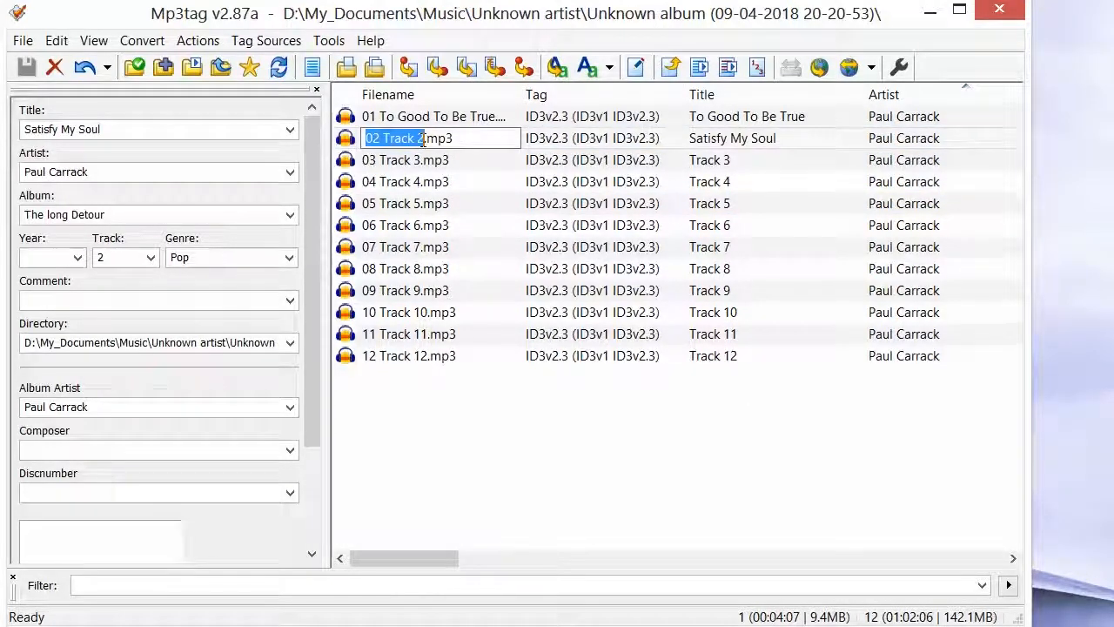
pyautogui.doubleClick(421, 139)
pyautogui.moveTo(413, 142); pyautogui.dragTo(384, 147)
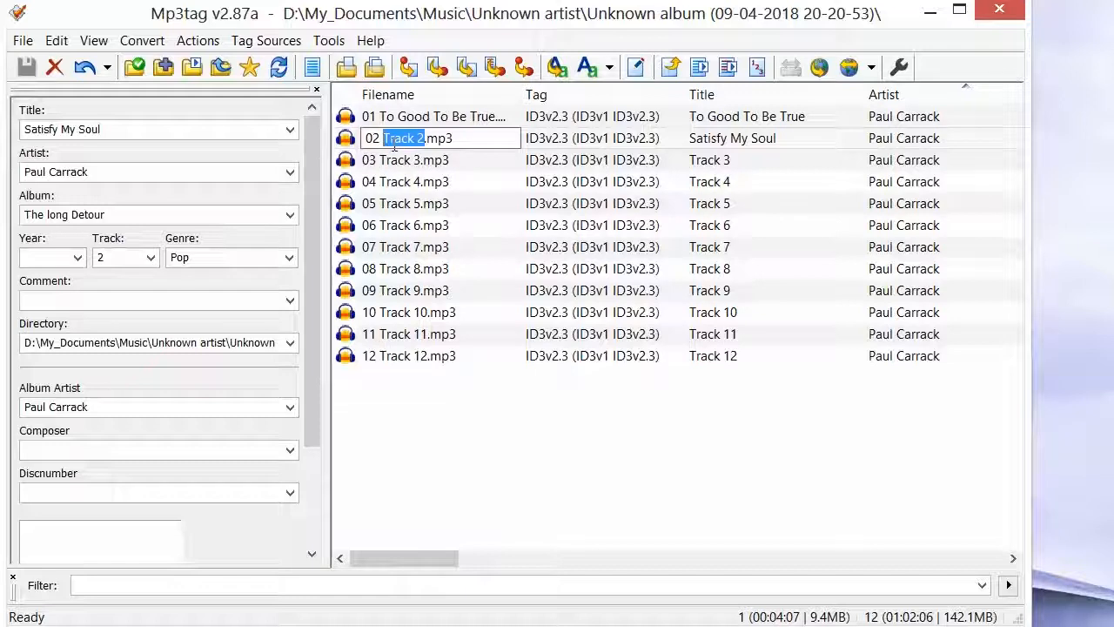
pyautogui.rightClick(401, 143)
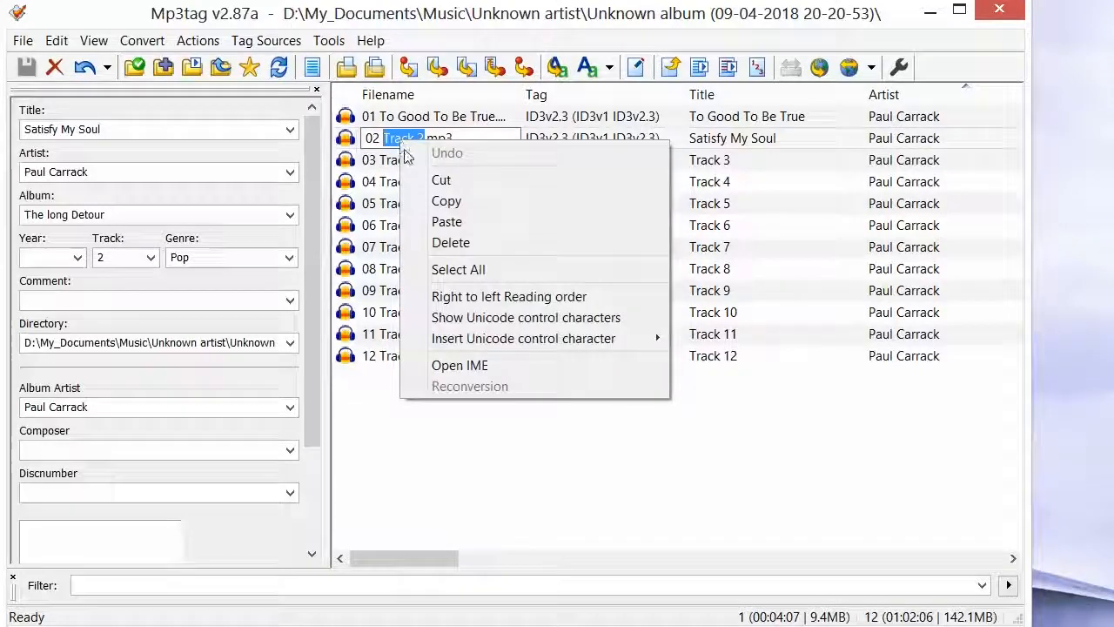
pyautogui.click(448, 223)
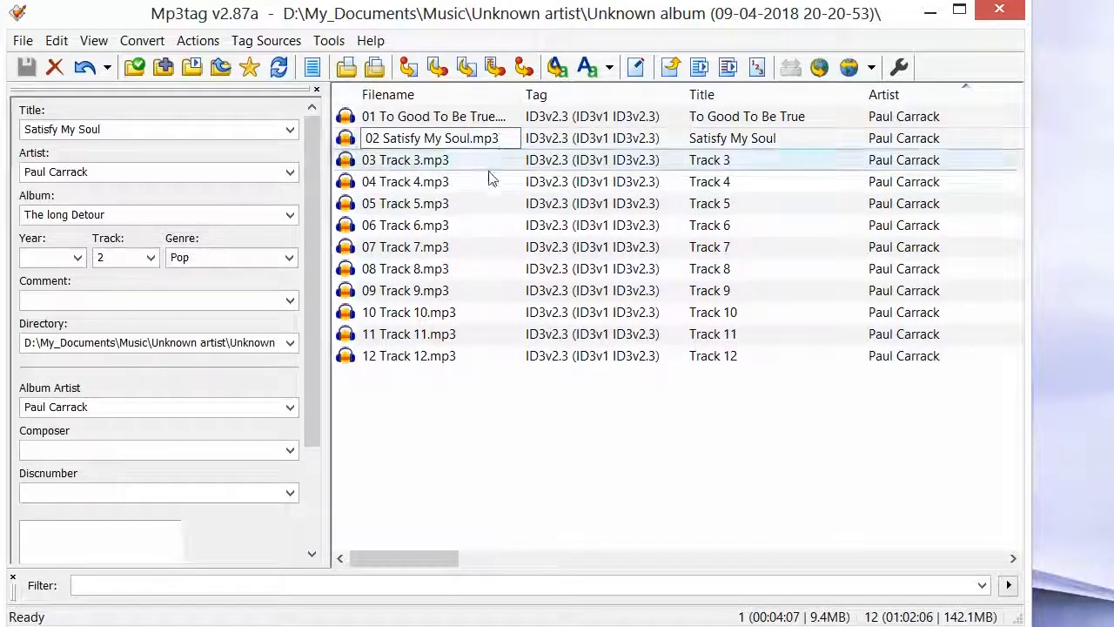
# Change the title of the third track to Late At Night
pyautogui.click(776, 158)
pyautogui.click(773, 156)
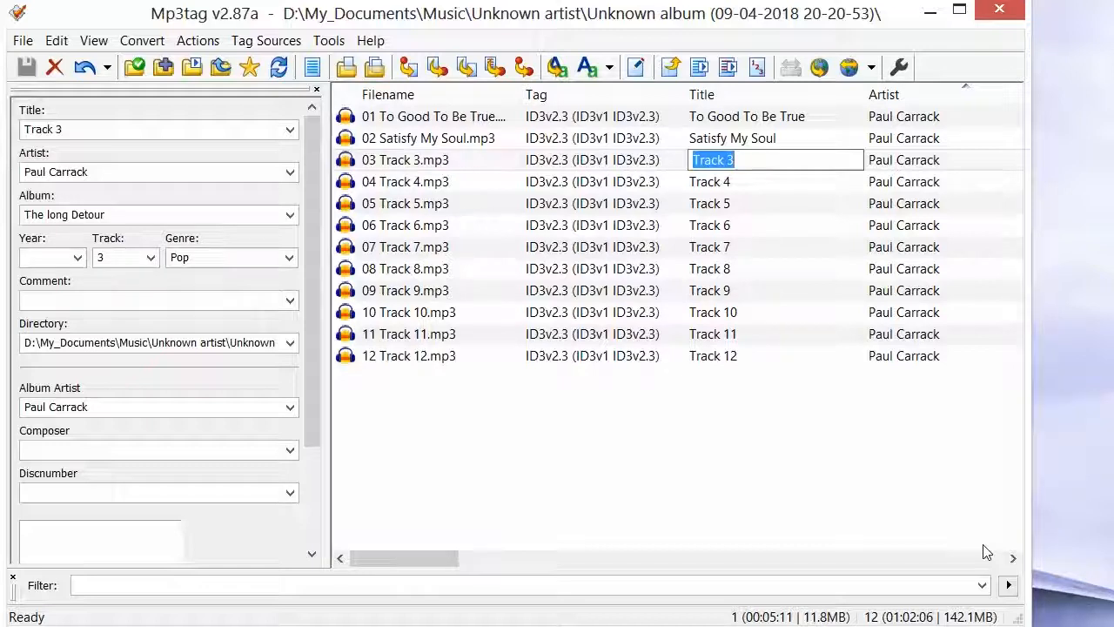
pyautogui.write('Late ')
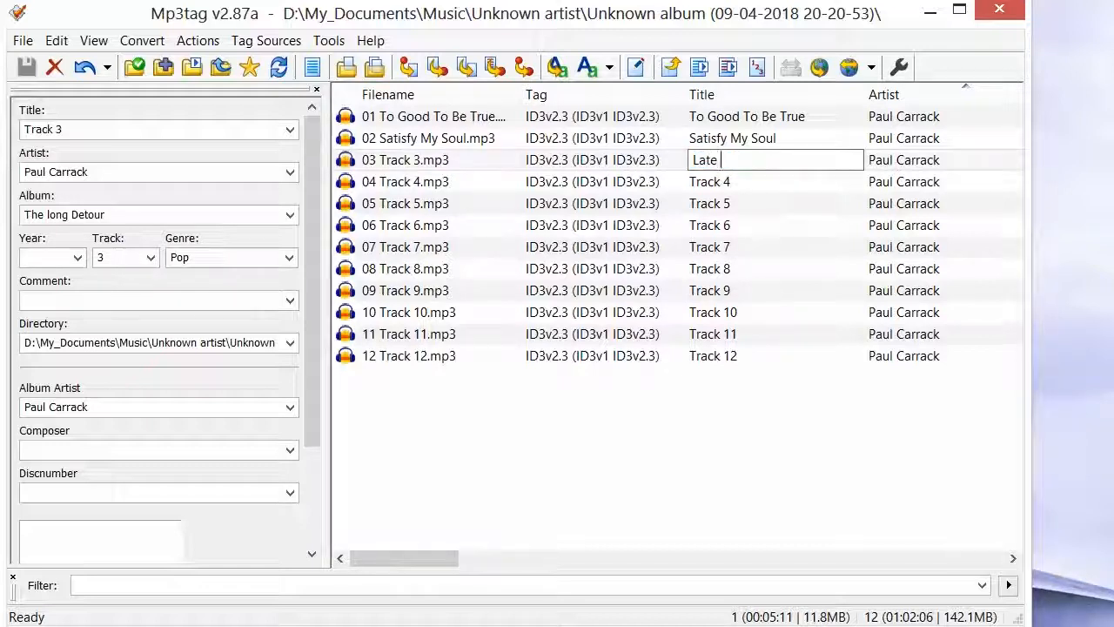
pyautogui.write('At Night')
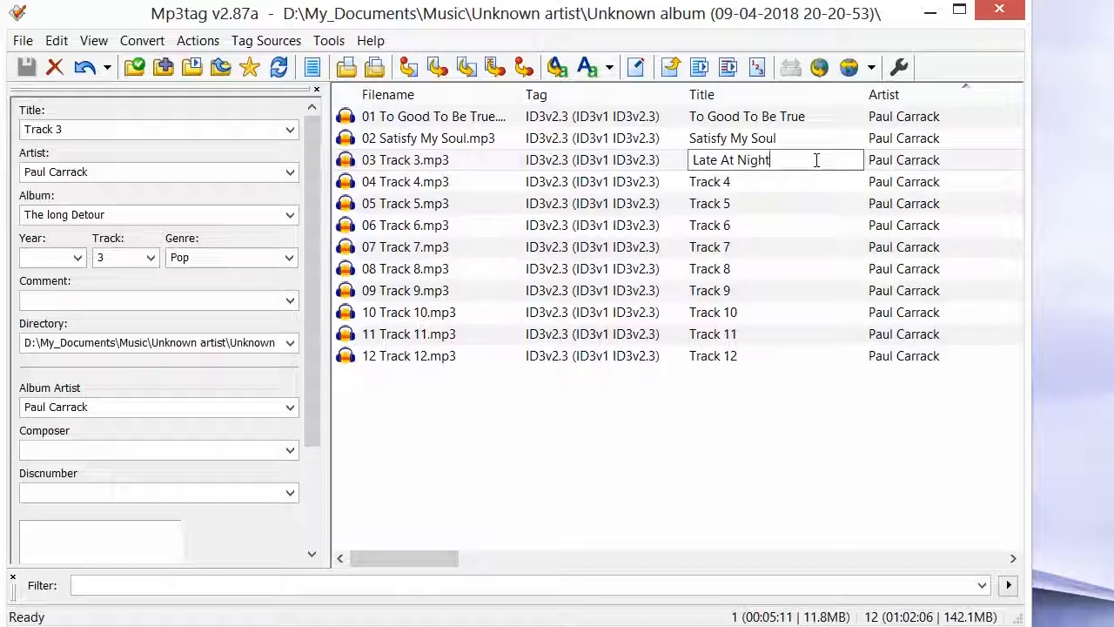
# Copy the third track's title into its filename after the number, making it 03 Late At Night.mp3
pyautogui.moveTo(816, 160); pyautogui.dragTo(693, 160)
pyautogui.hotkey('ctrl', 'c')
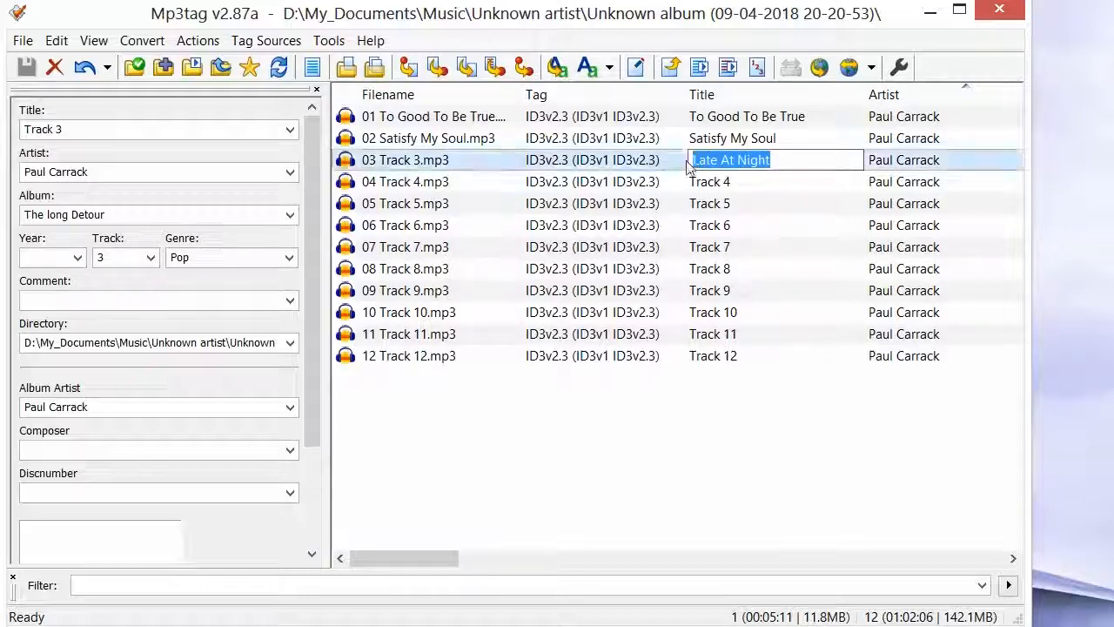
pyautogui.rightClick(723, 164)
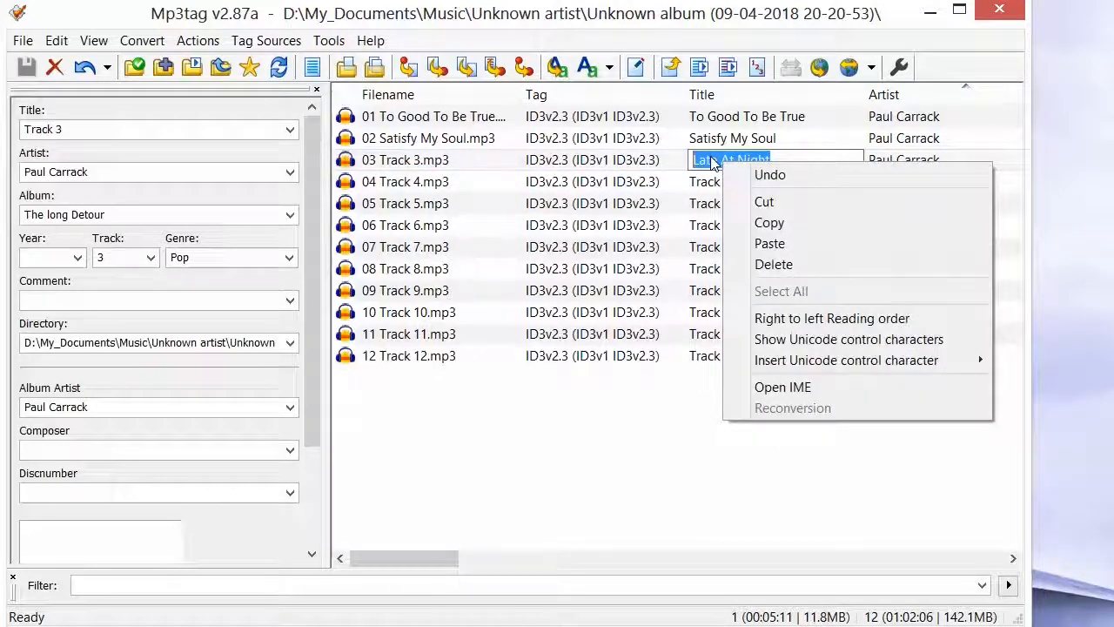
pyautogui.click(766, 223)
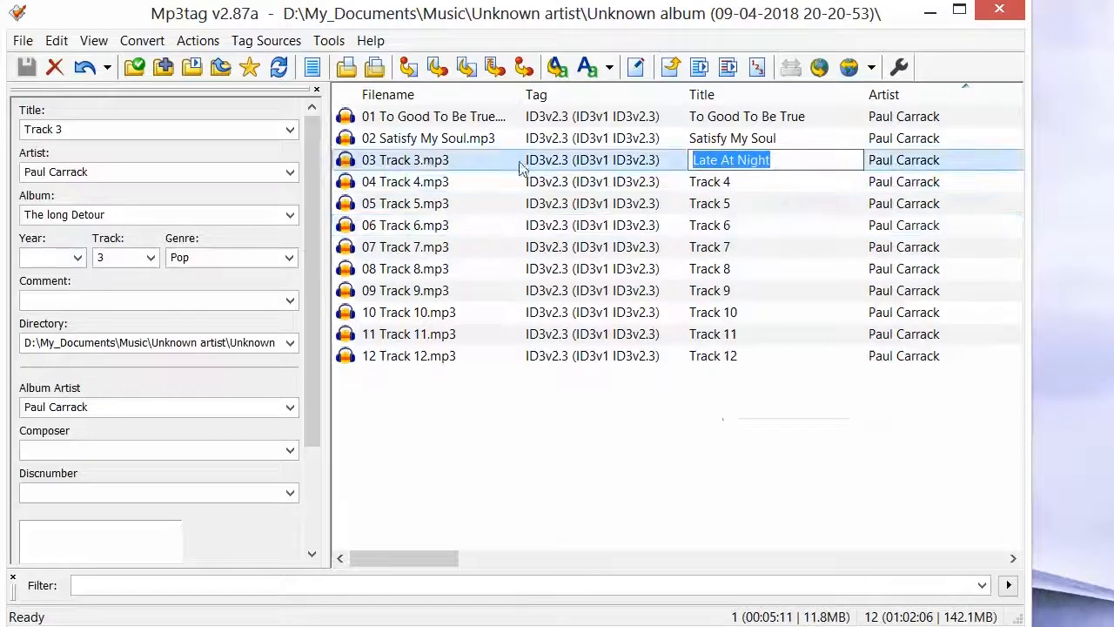
pyautogui.click(416, 165)
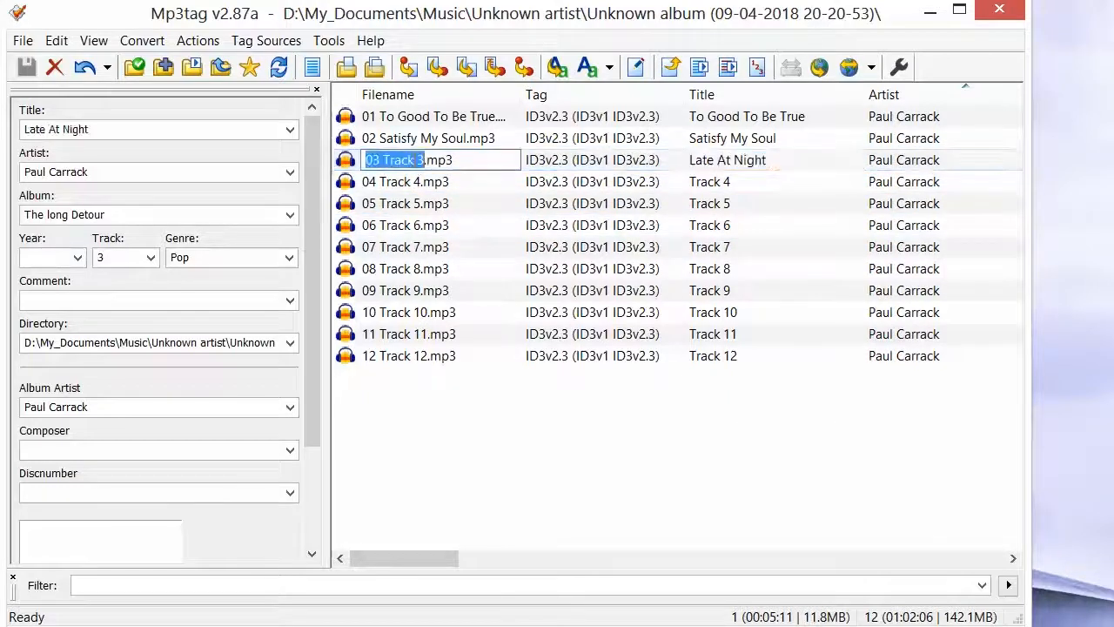
pyautogui.click(424, 160)
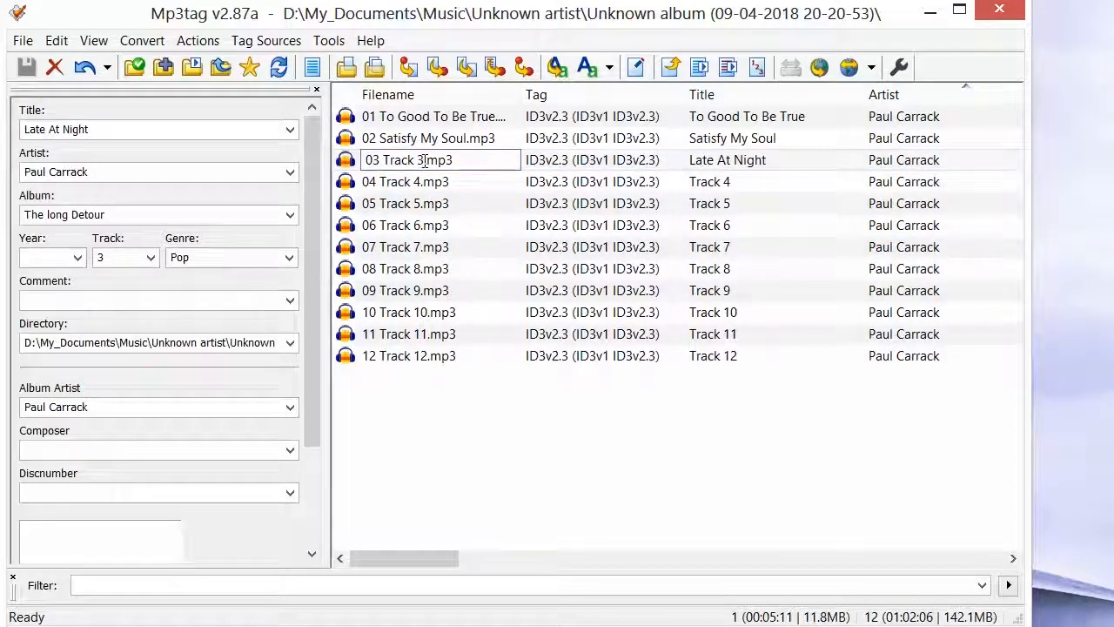
pyautogui.moveTo(422, 160); pyautogui.dragTo(409, 160)
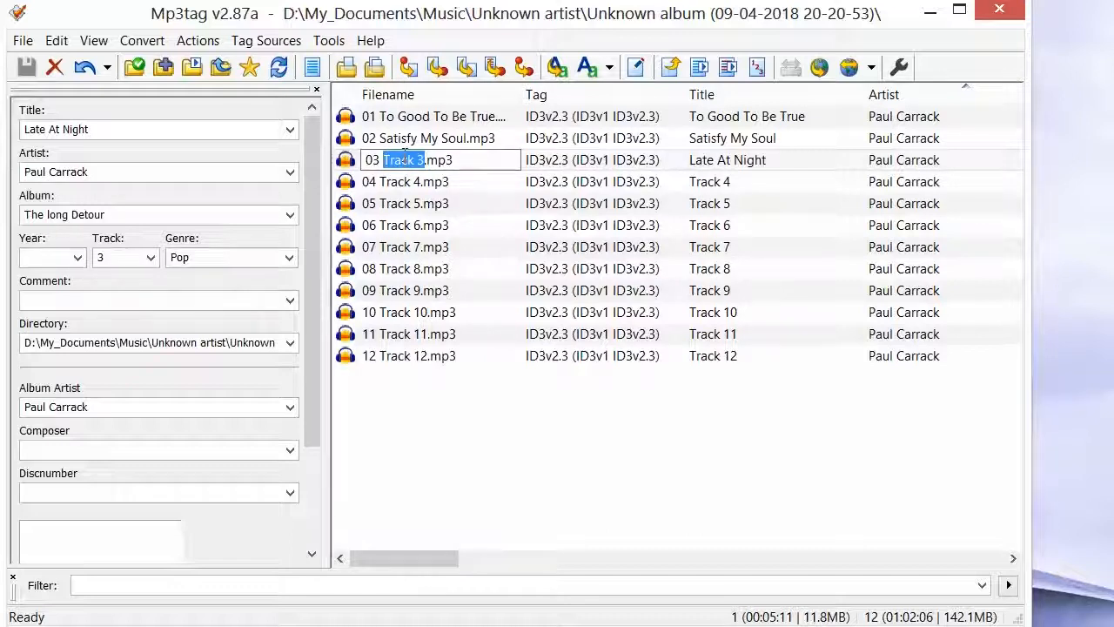
pyautogui.rightClick(403, 160)
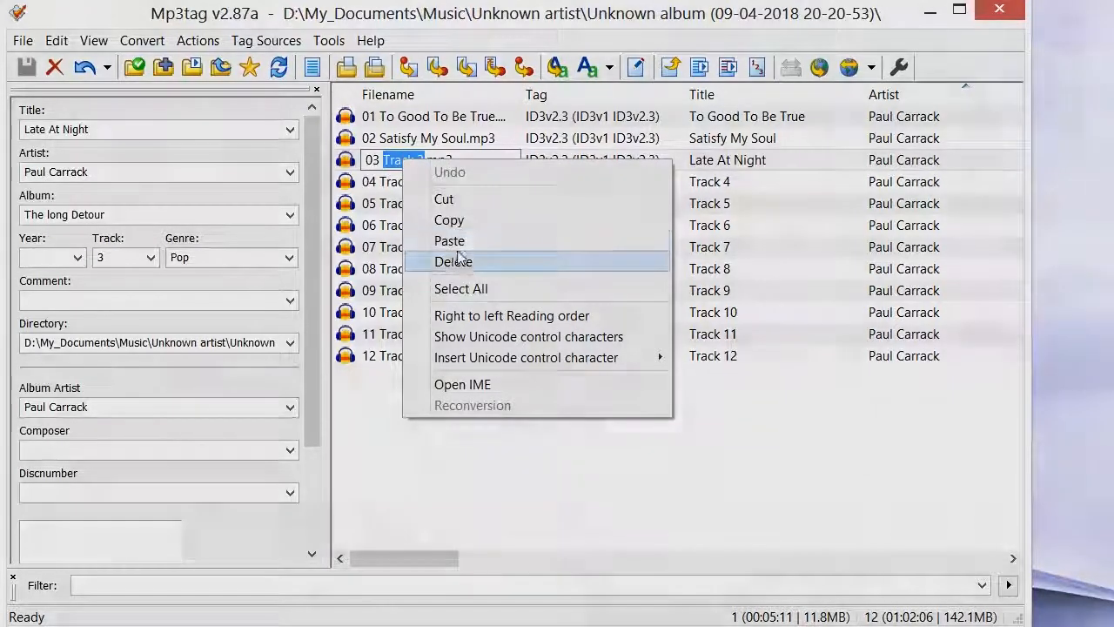
pyautogui.click(450, 241)
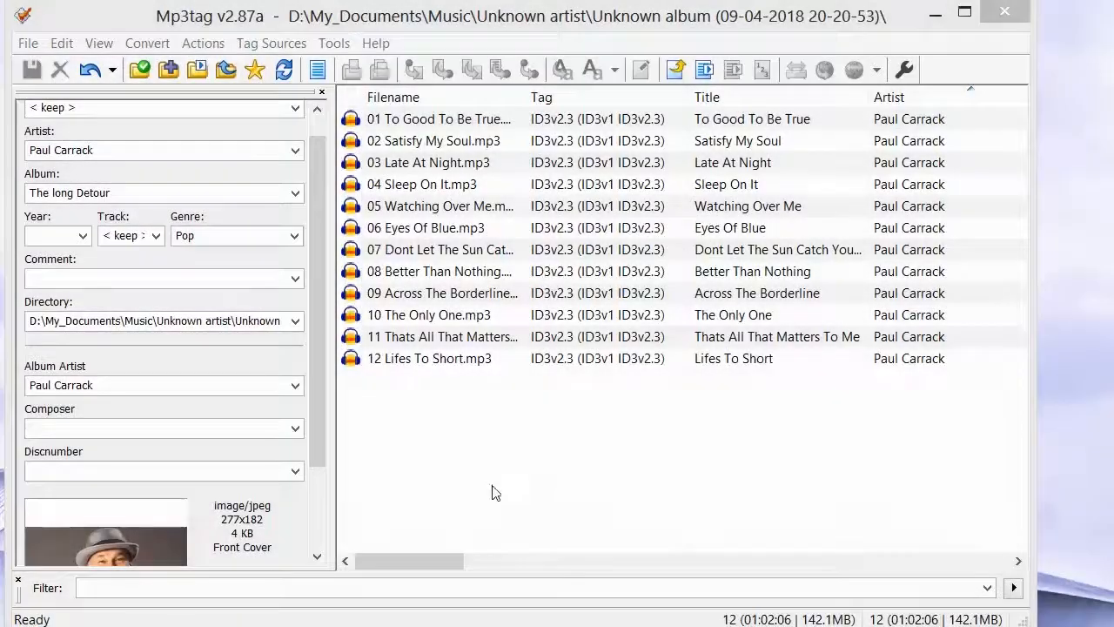
# Select all twelve tracks and open the Add cover command for their cover image
pyautogui.moveTo(467, 460); pyautogui.dragTo(476, 115)
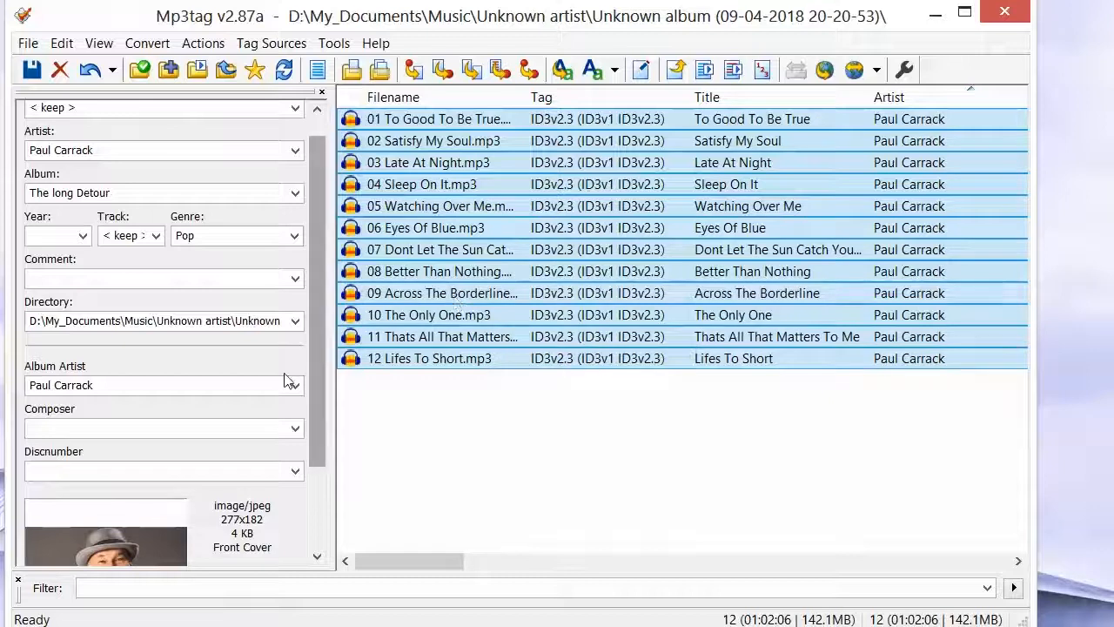
pyautogui.moveTo(313, 410); pyautogui.dragTo(304, 522)
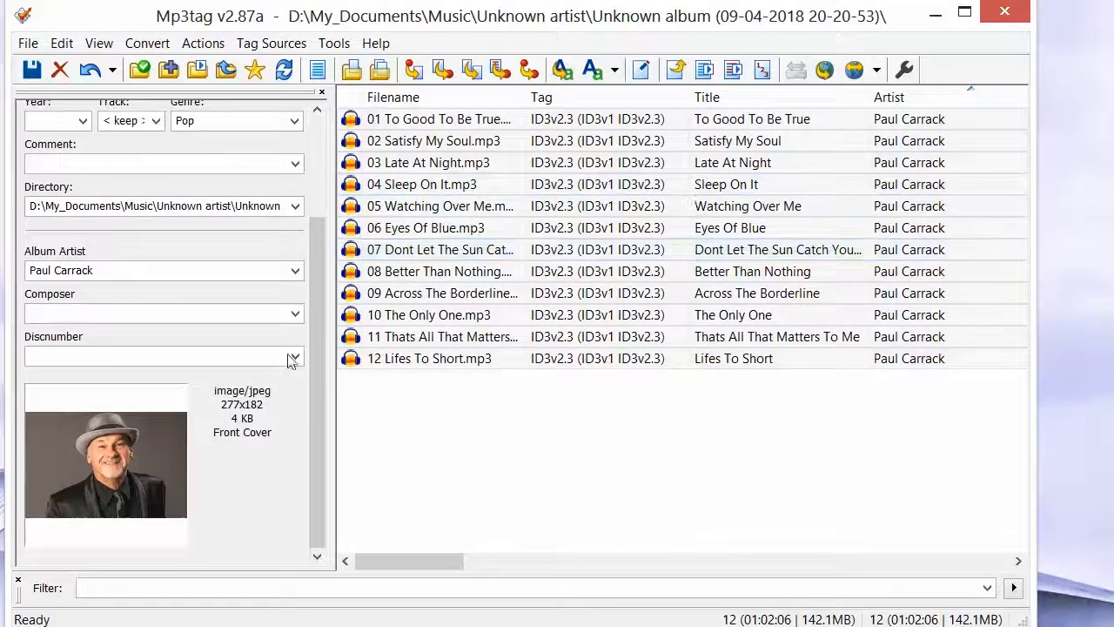
pyautogui.rightClick(130, 402)
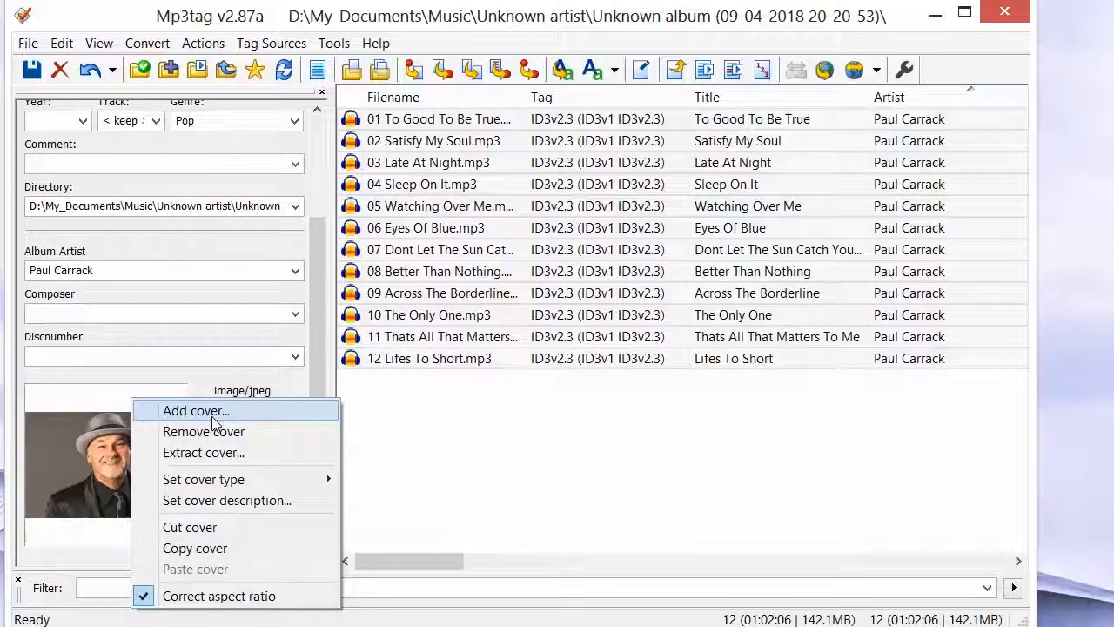
pyautogui.click(212, 416)
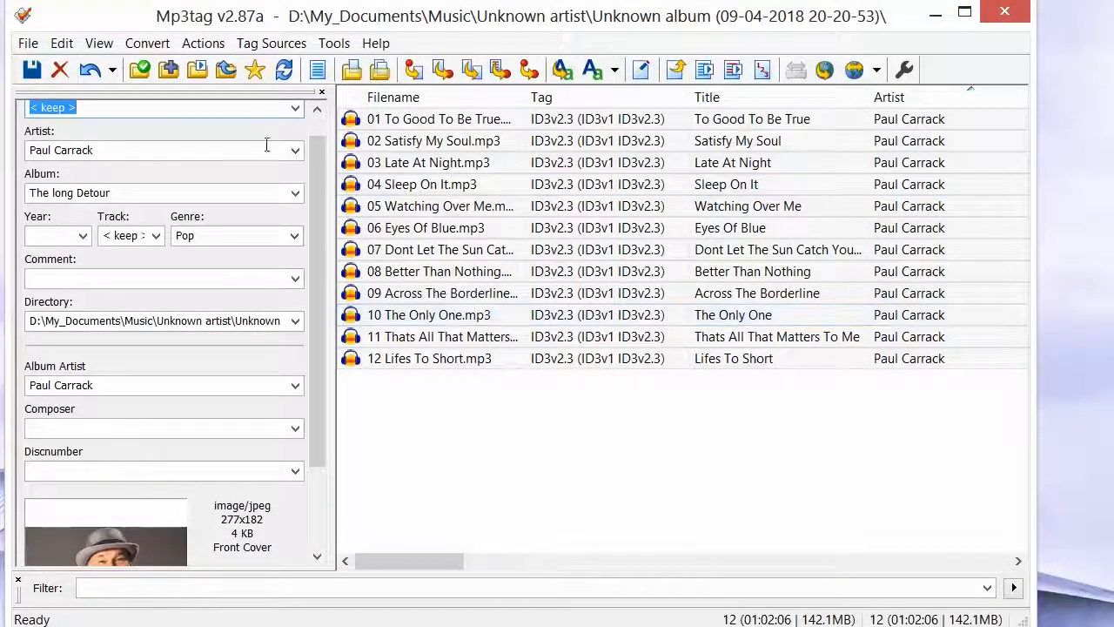
pyautogui.click(29, 43)
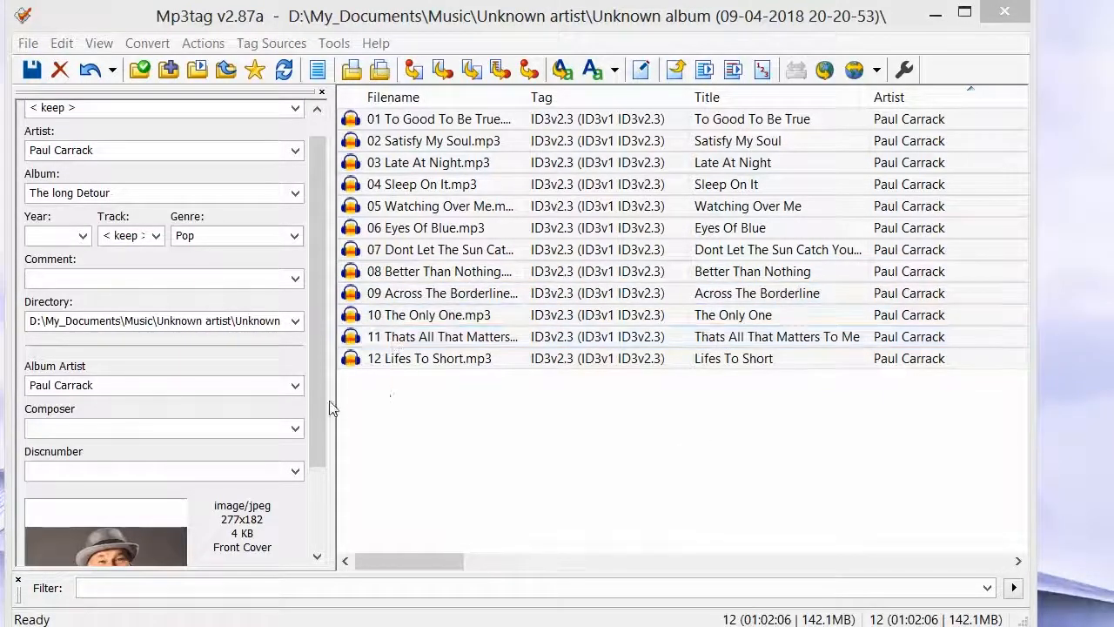
pyautogui.click(318, 410)
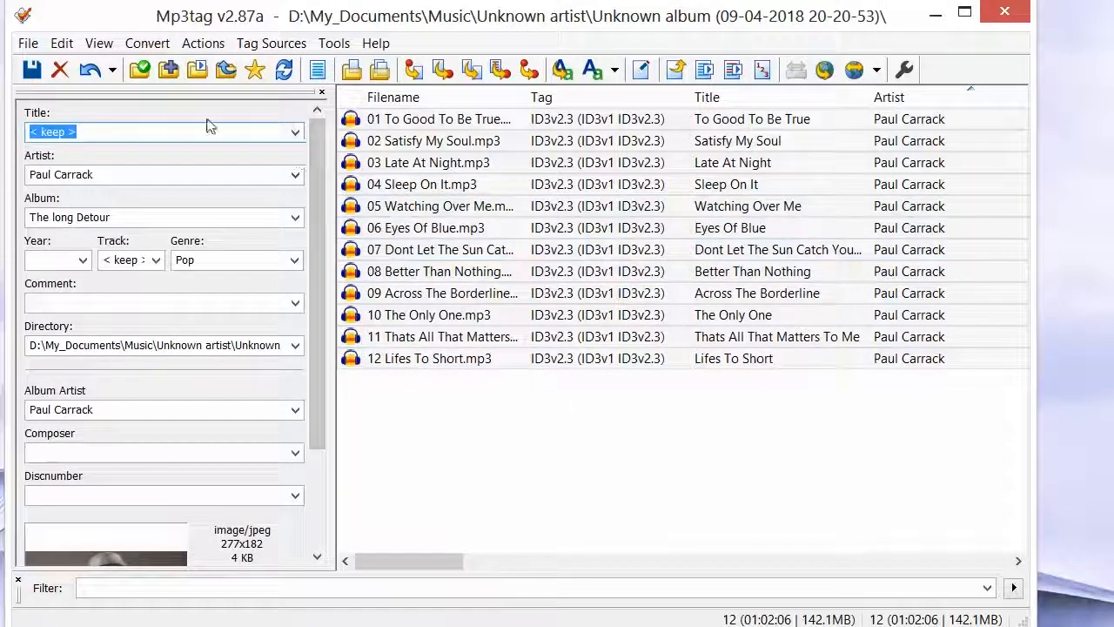
# Review the title values and the embedded front cover image of the twelve selected tracks
pyautogui.click(295, 132)
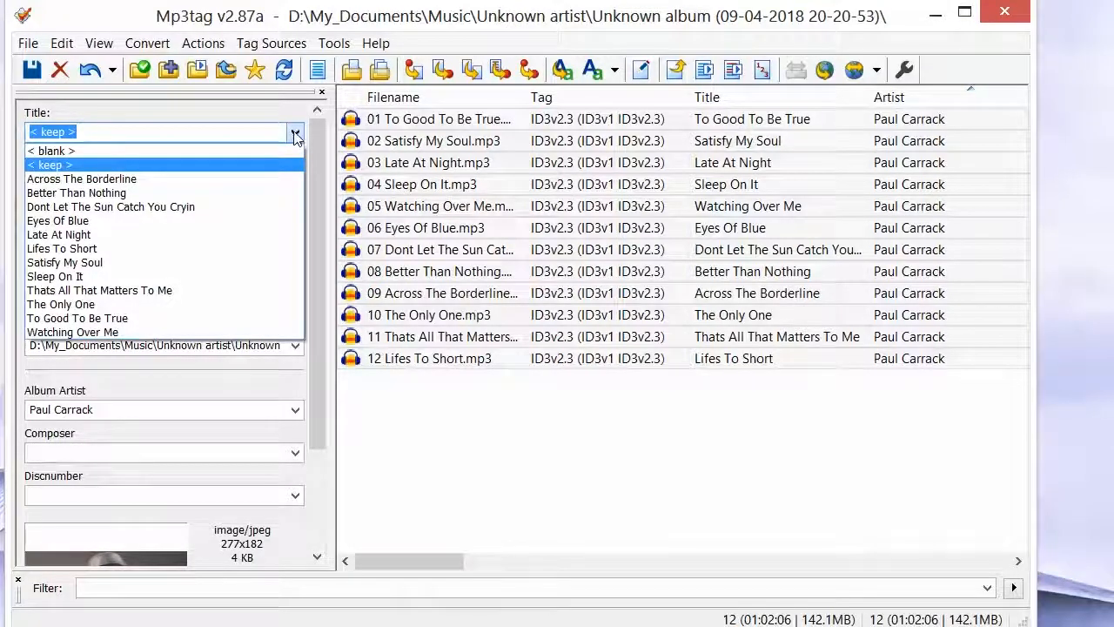
pyautogui.click(153, 128)
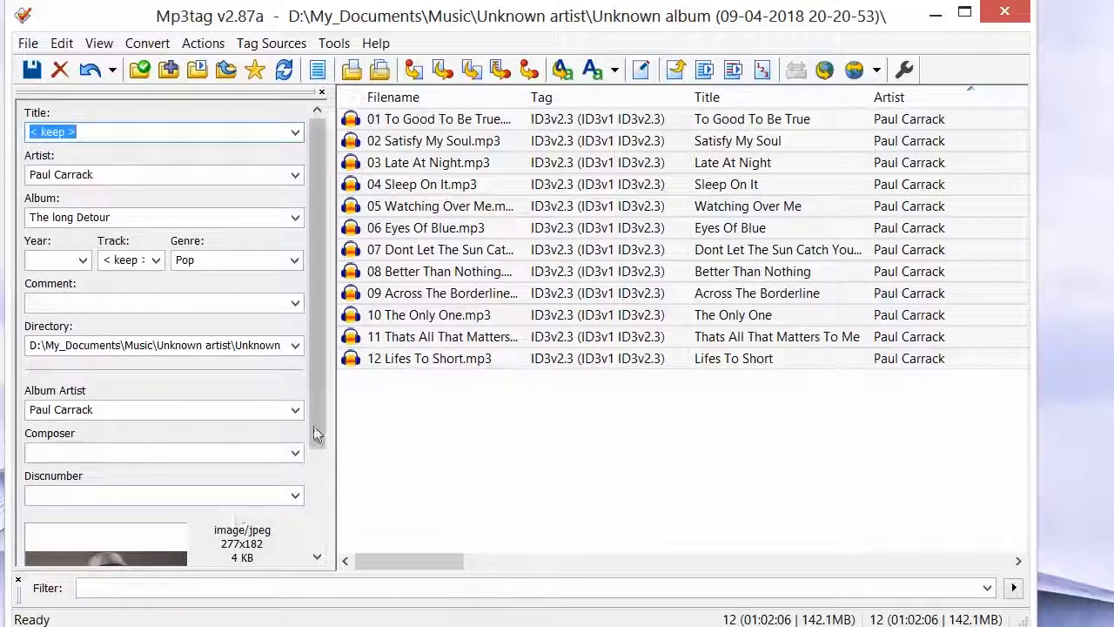
pyautogui.moveTo(312, 416); pyautogui.dragTo(316, 526)
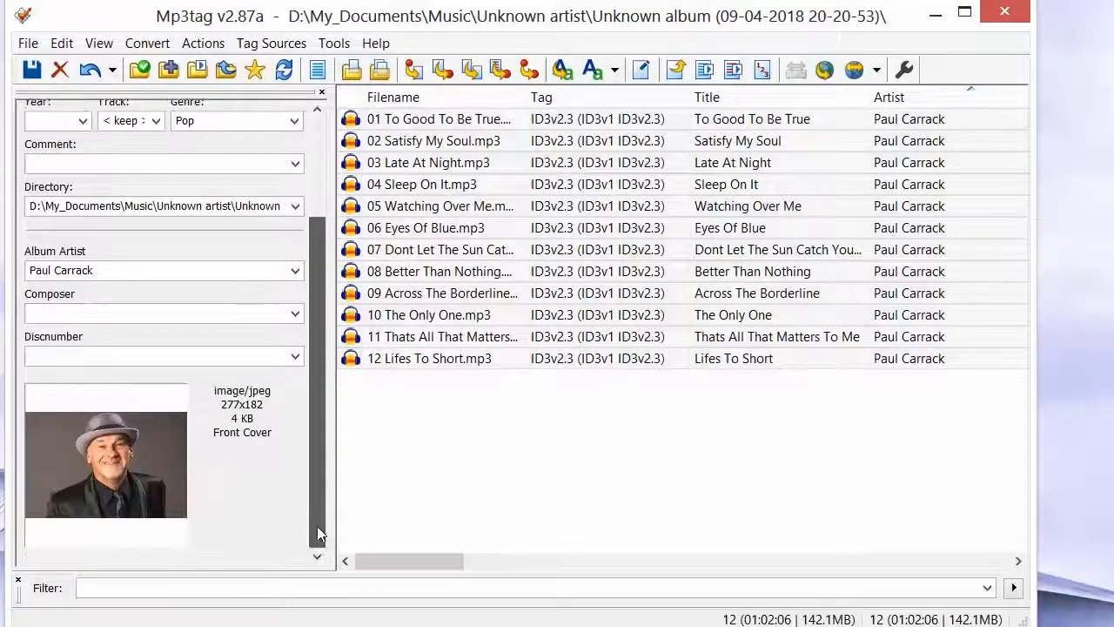
pyautogui.click(757, 500)
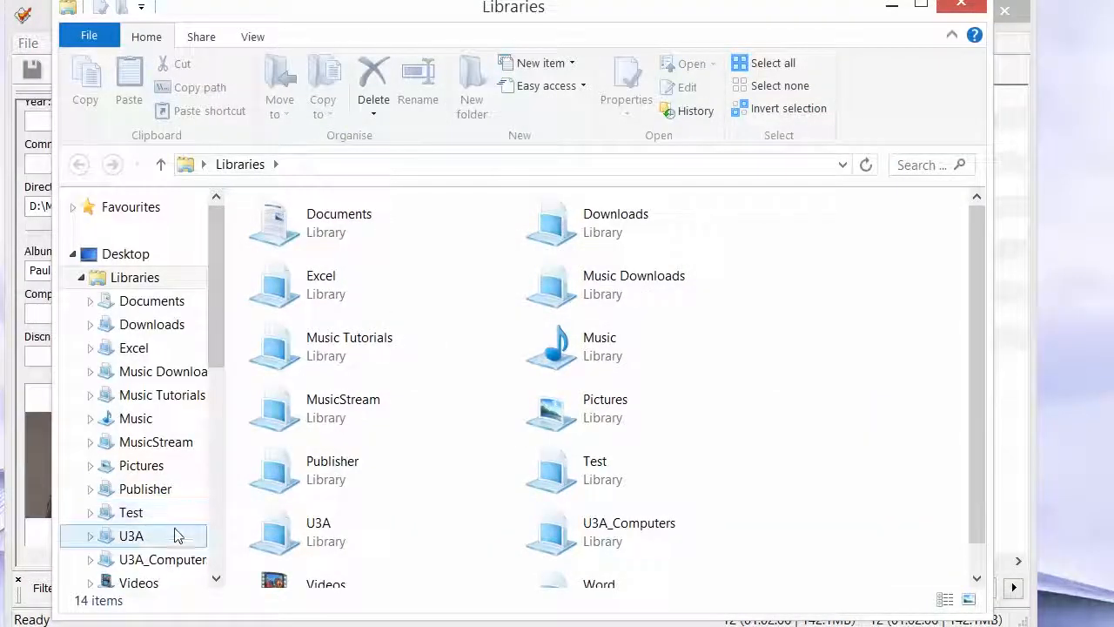
pyautogui.click(167, 419)
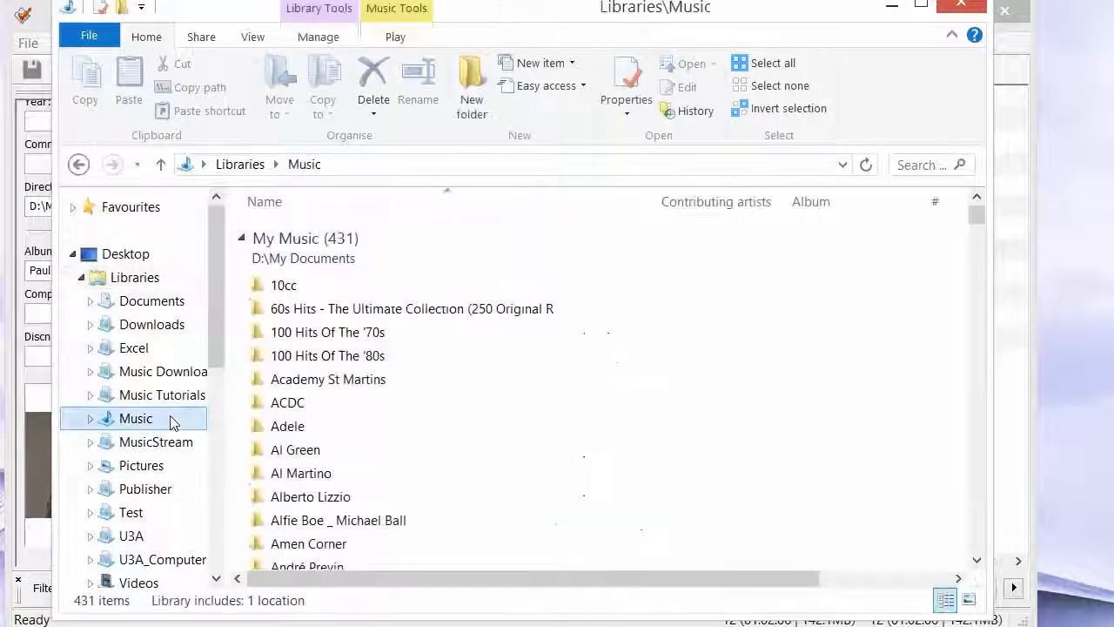
pyautogui.moveTo(978, 222); pyautogui.dragTo(975, 485)
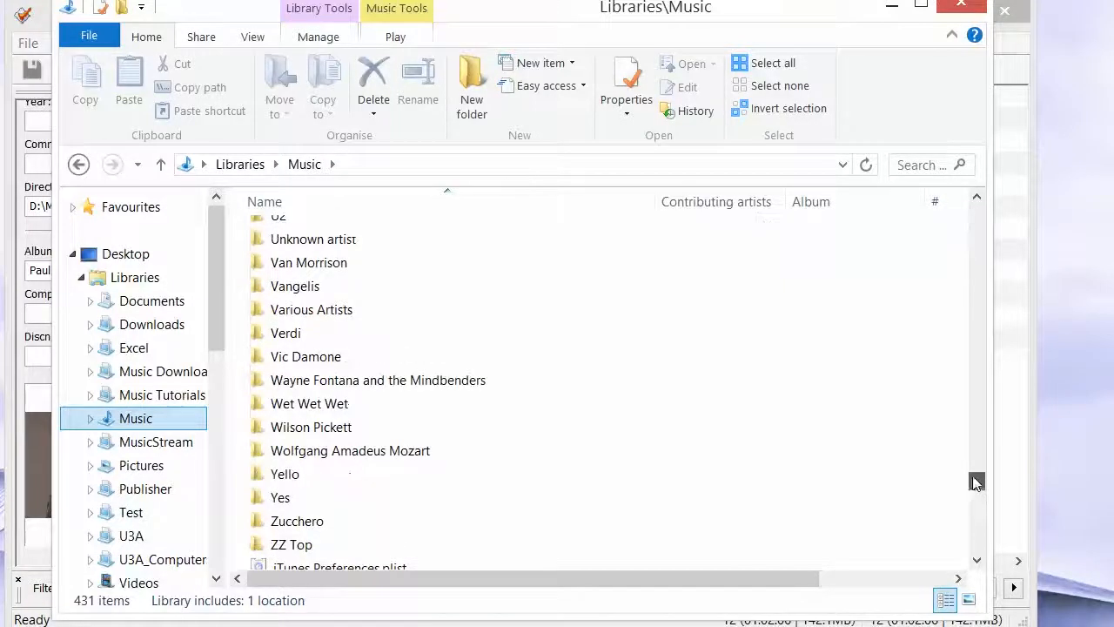
pyautogui.doubleClick(398, 239)
pyautogui.doubleClick(427, 258)
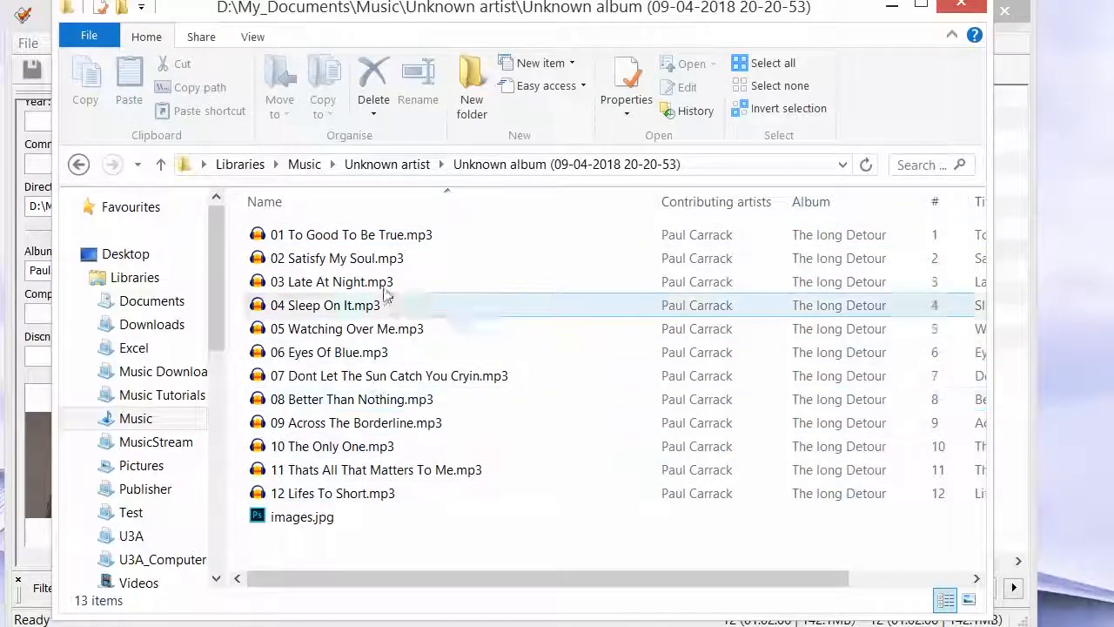
# Check the renamed files' artist, album, track number and title columns, and view which other detail columns are available
pyautogui.moveTo(453, 570); pyautogui.dragTo(754, 600)
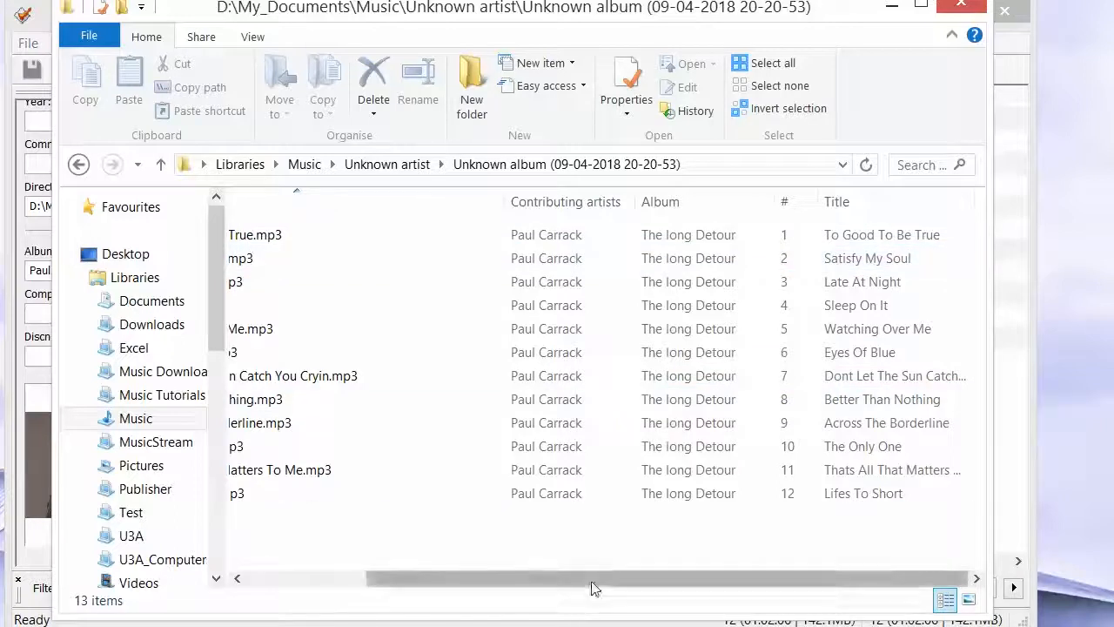
pyautogui.rightClick(445, 204)
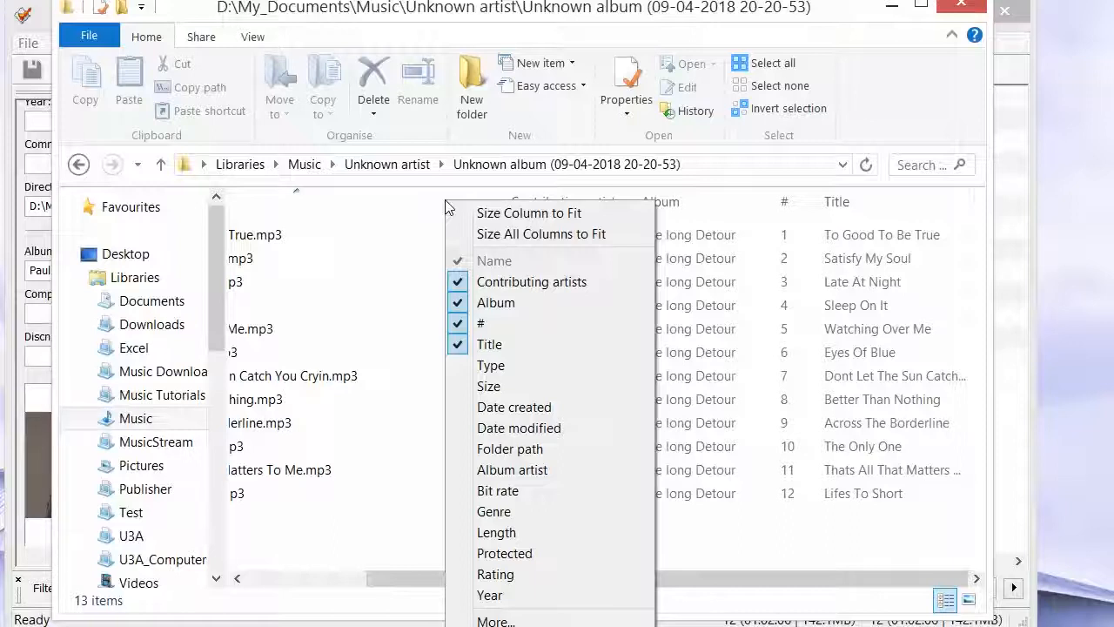
pyautogui.click(368, 281)
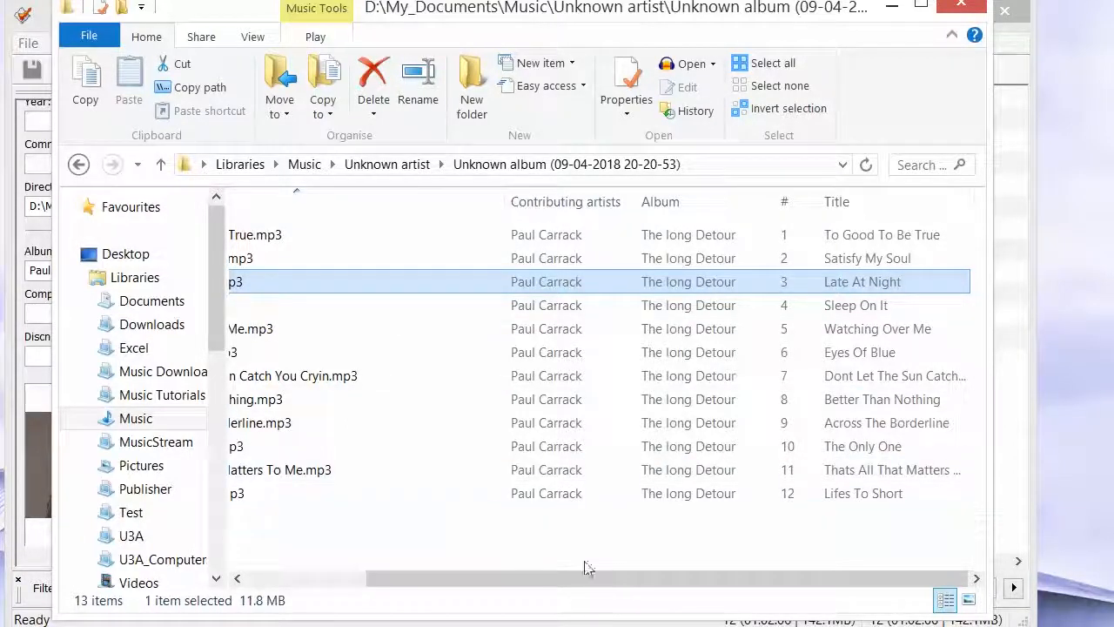
pyautogui.moveTo(586, 577); pyautogui.dragTo(461, 597)
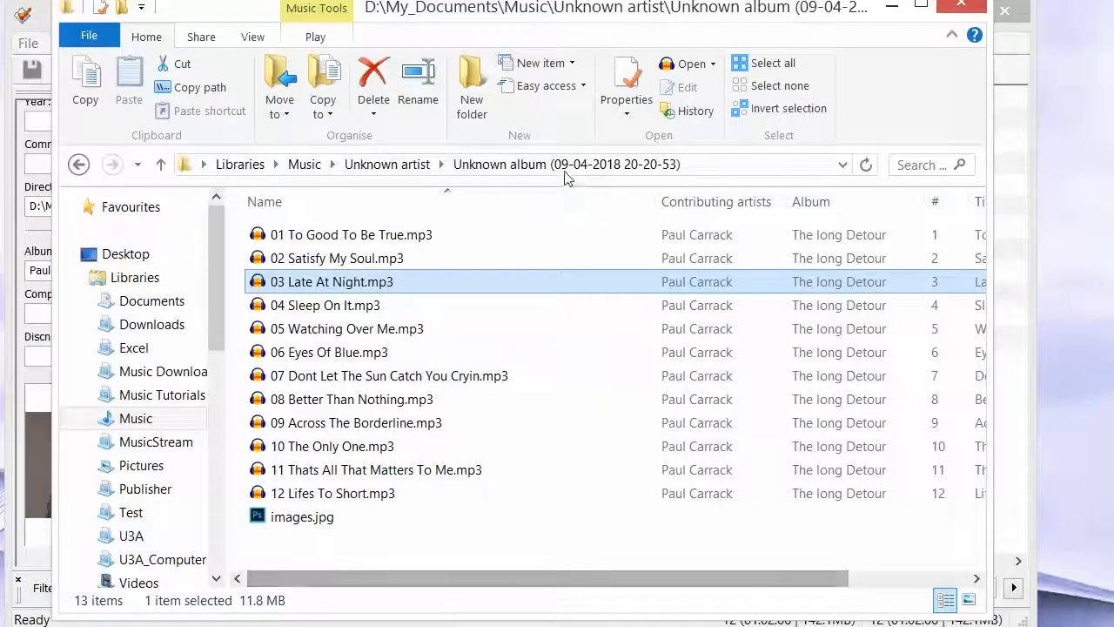
pyautogui.rightClick(511, 208)
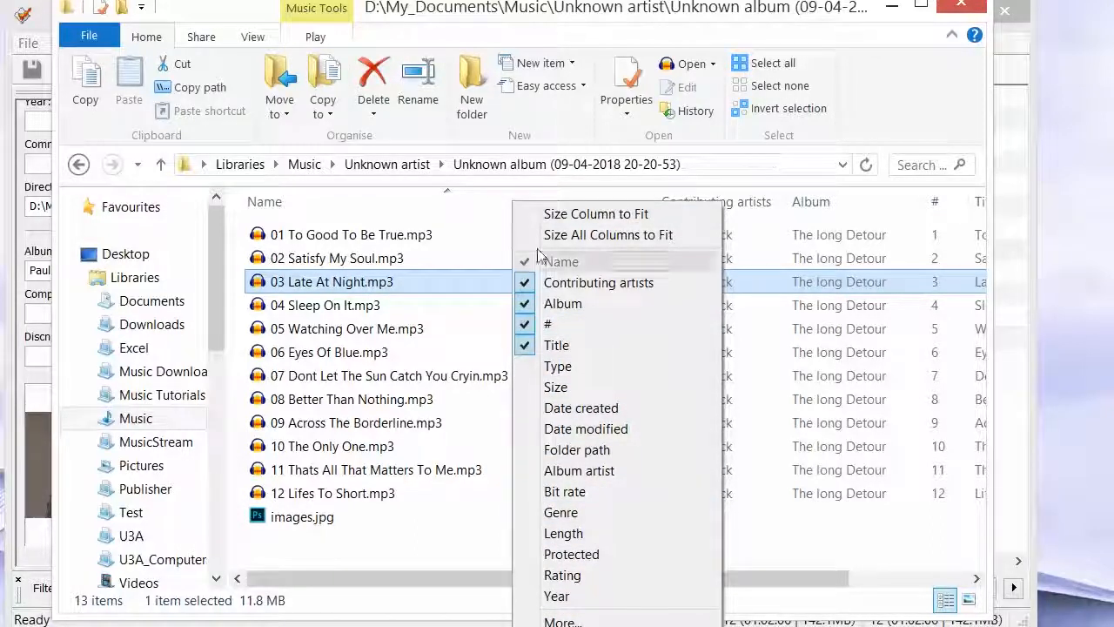
pyautogui.click(930, 87)
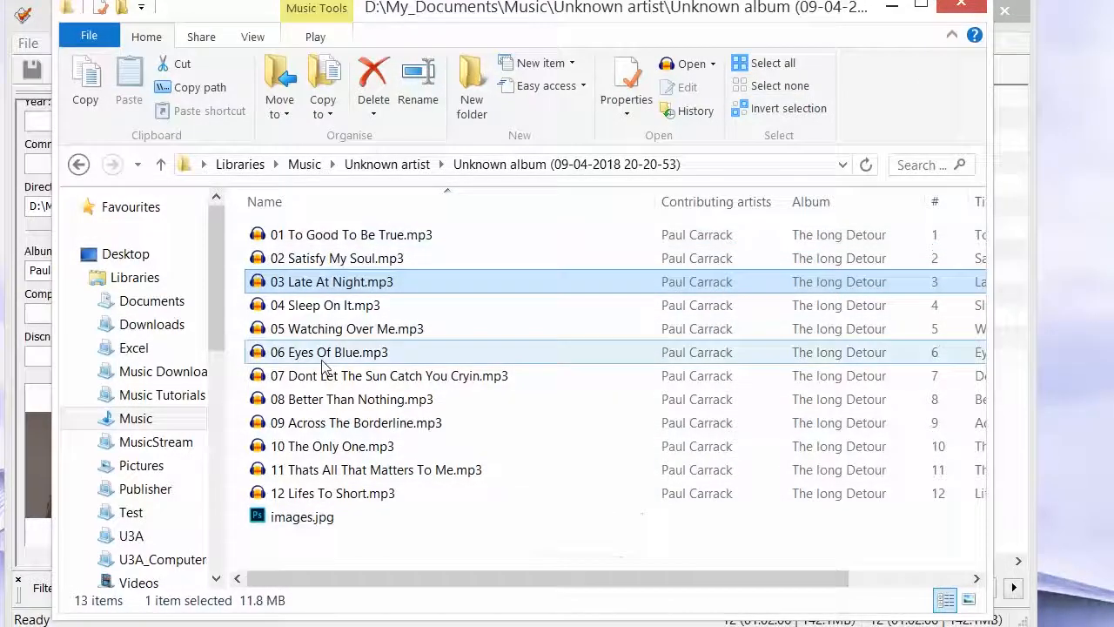